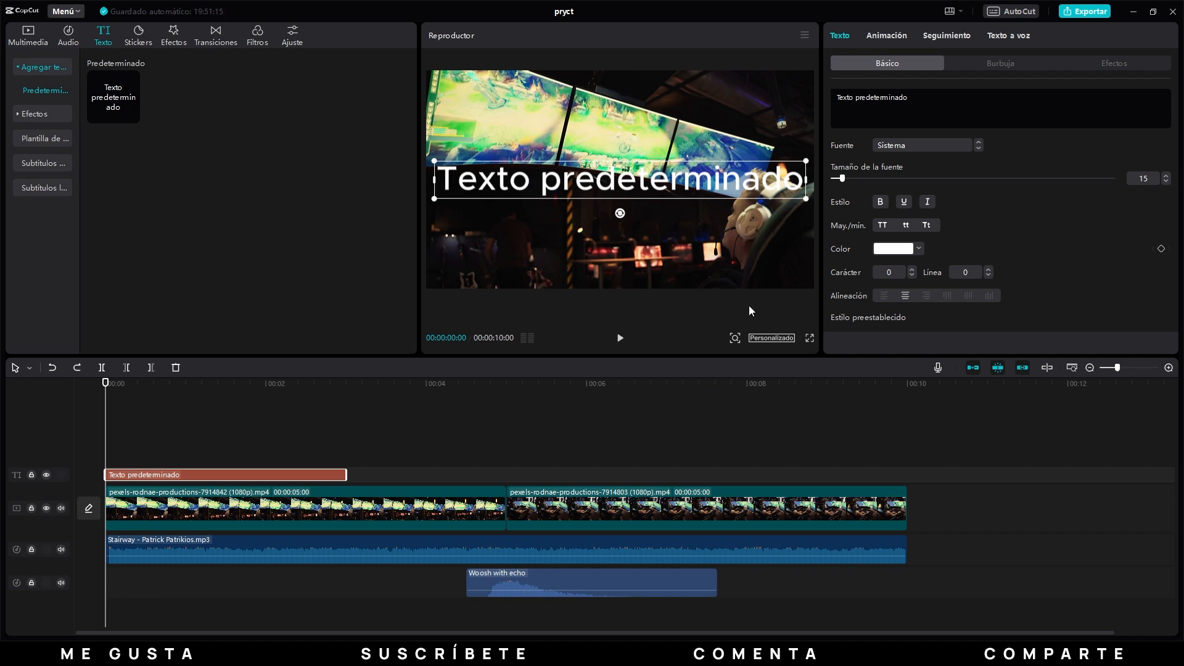
Replace the default title text with FUTURO and browse the available fonts.
{"action": "triple_click", "coordinate": [890, 100]}
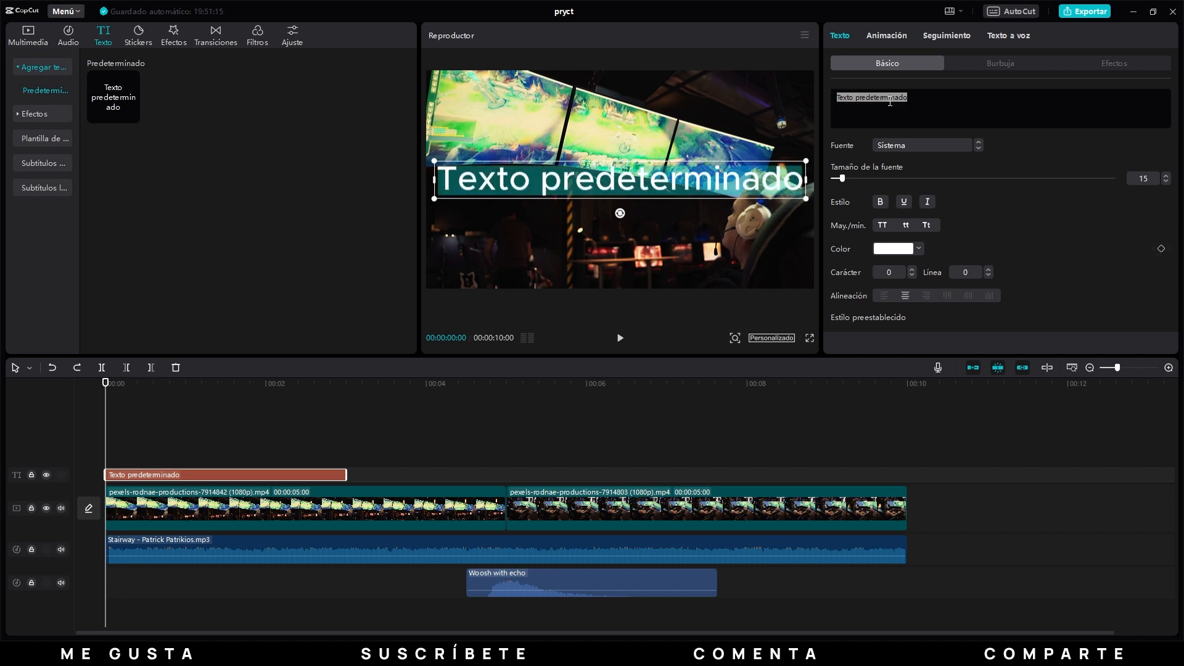
{"action": "type", "text": "FUTURO"}
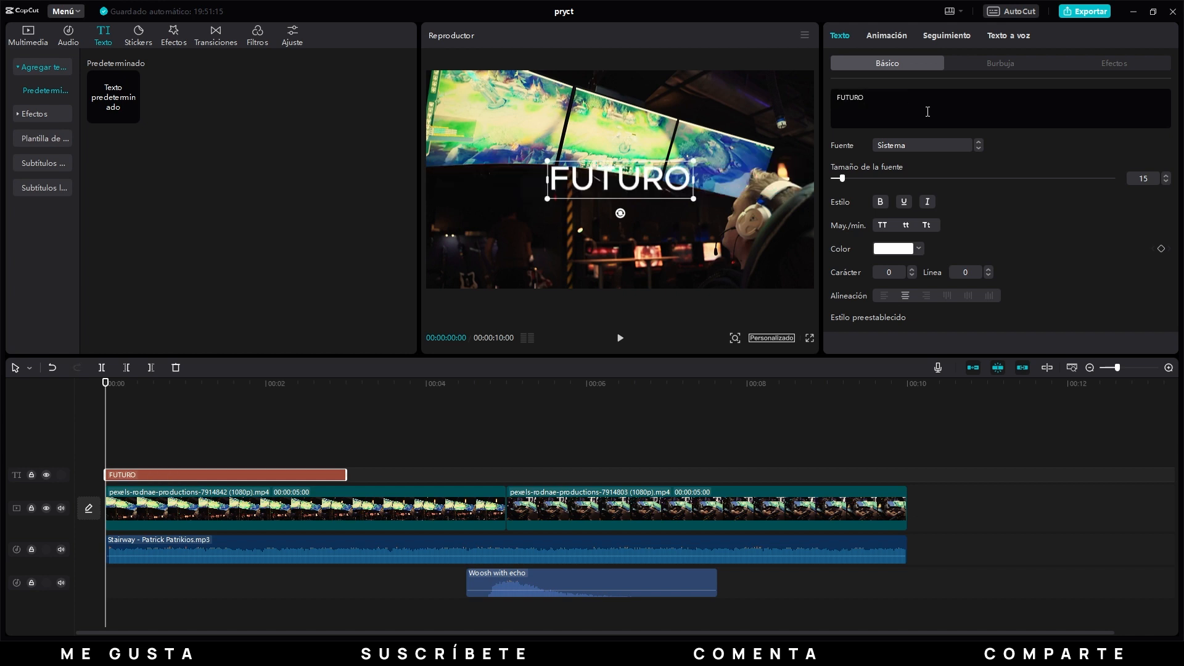
{"action": "left_click", "coordinate": [941, 146]}
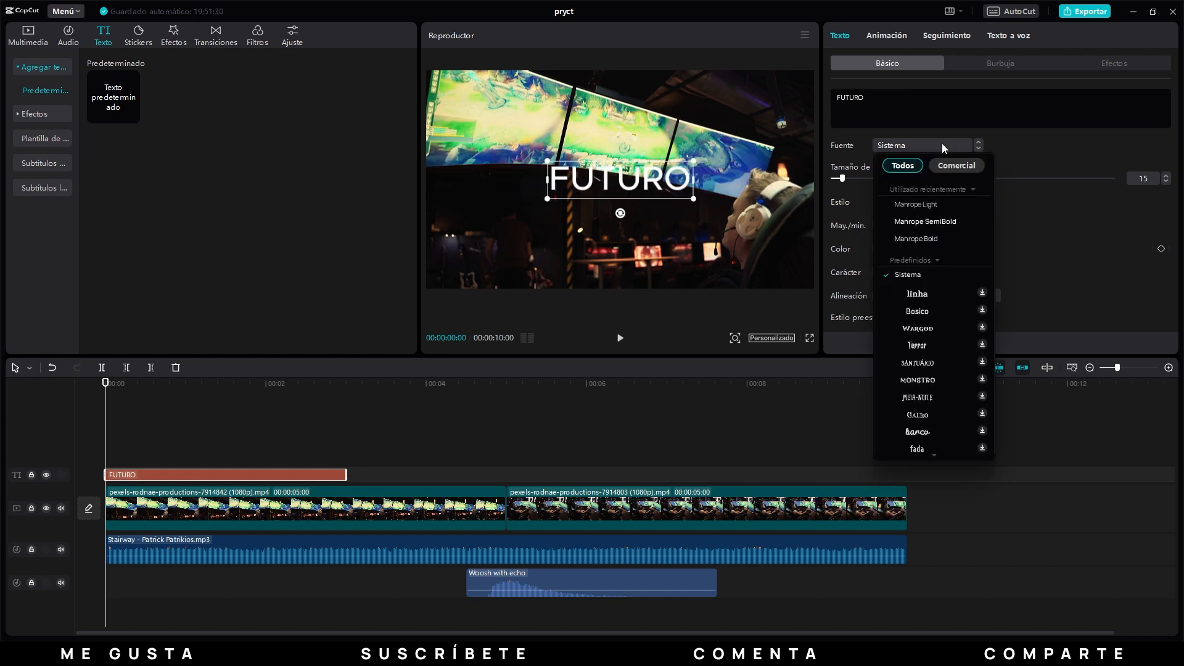
{"action": "scroll", "coordinate": [931, 312], "scroll_direction": "down", "scroll_amount": 10}
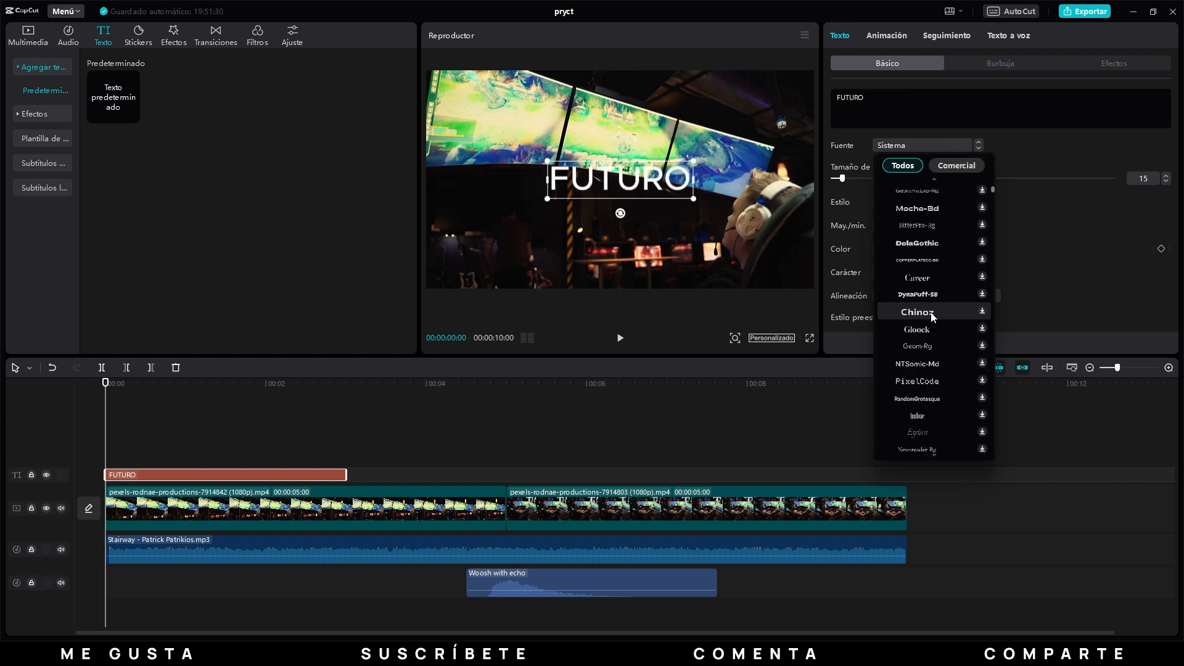
Try a font size of 25 on the FUTURO title.
{"action": "left_click", "coordinate": [1142, 178]}
{"action": "double_click", "coordinate": [1142, 178]}
{"action": "type", "text": "25"}
{"action": "key", "text": "Return"}
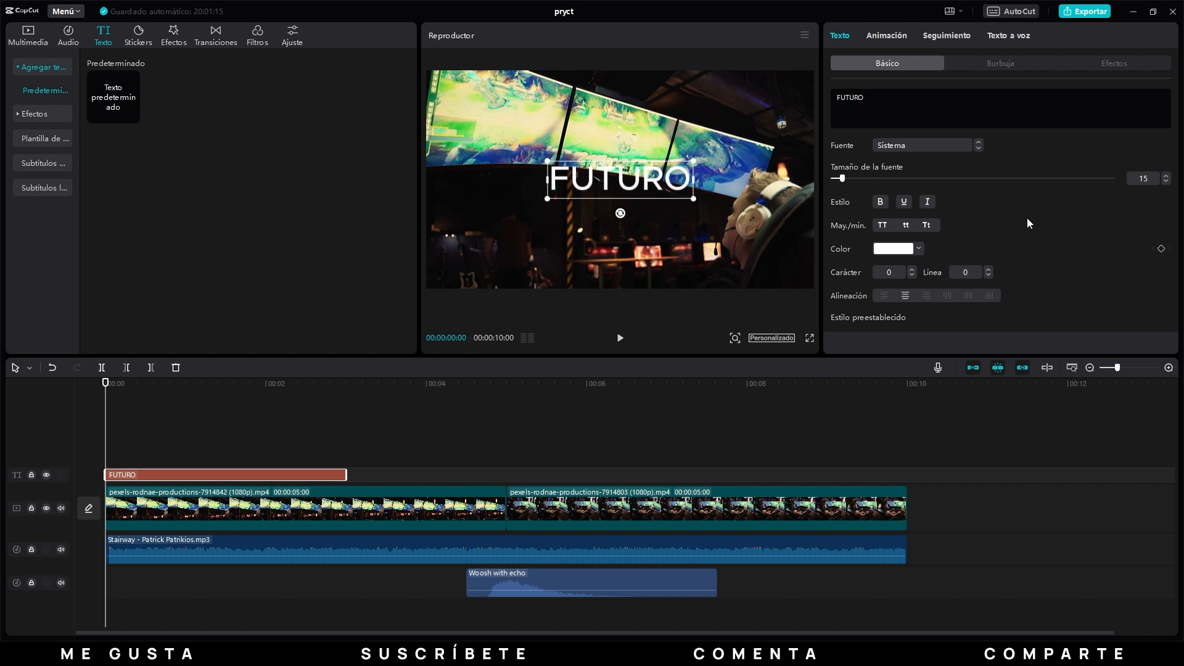
Try the bold, underline and italic styles on the FUTURO title.
{"action": "left_click", "coordinate": [880, 201]}
{"action": "left_click", "coordinate": [903, 202]}
{"action": "left_click", "coordinate": [928, 203]}
Try lowercase and title case on the title, ending with all uppercase.
{"action": "left_click", "coordinate": [909, 223]}
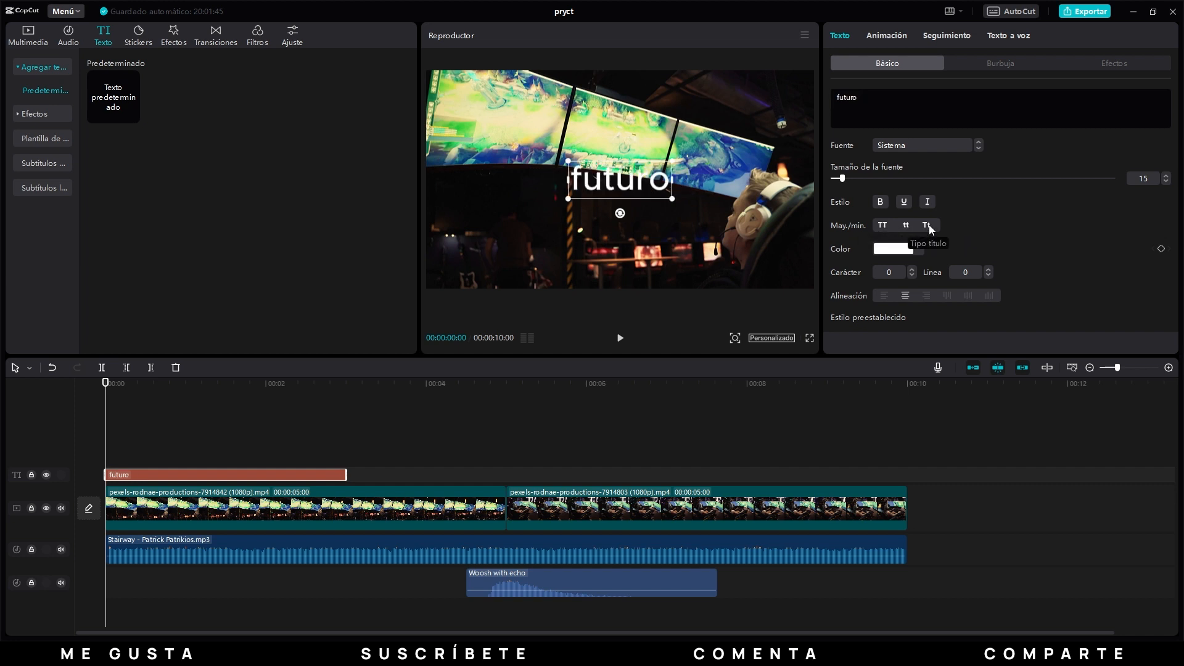
{"action": "left_click", "coordinate": [928, 226]}
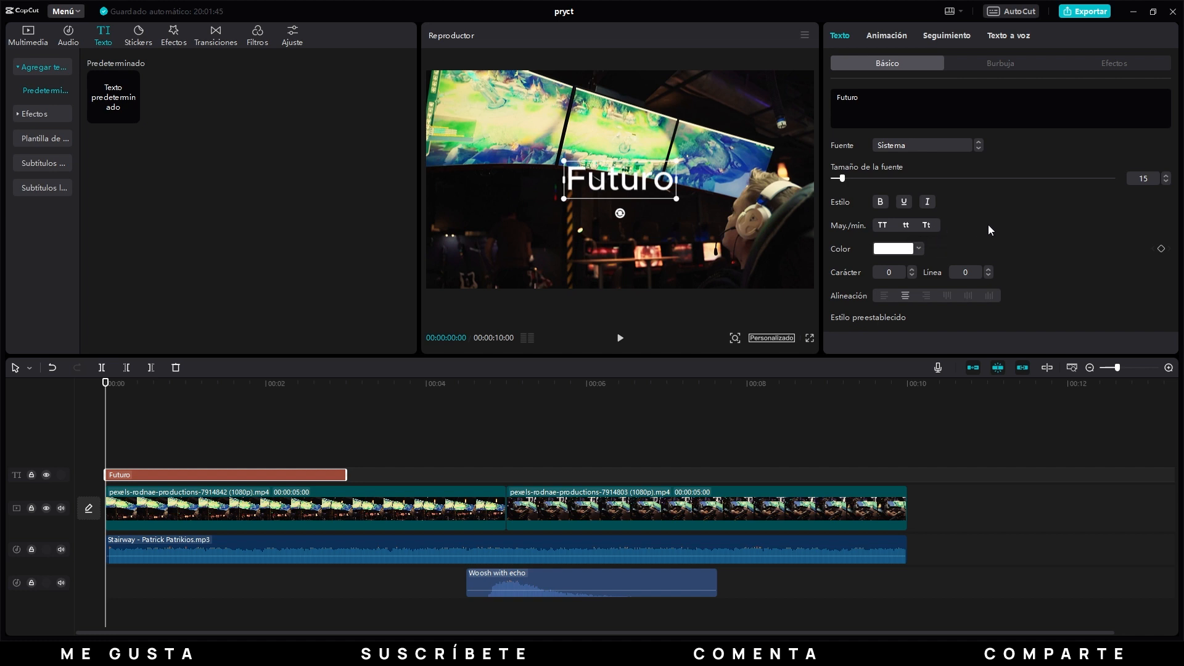
{"action": "left_click", "coordinate": [883, 225]}
Try red (FF0000) and other hues as the title's text colour.
{"action": "left_click", "coordinate": [894, 249]}
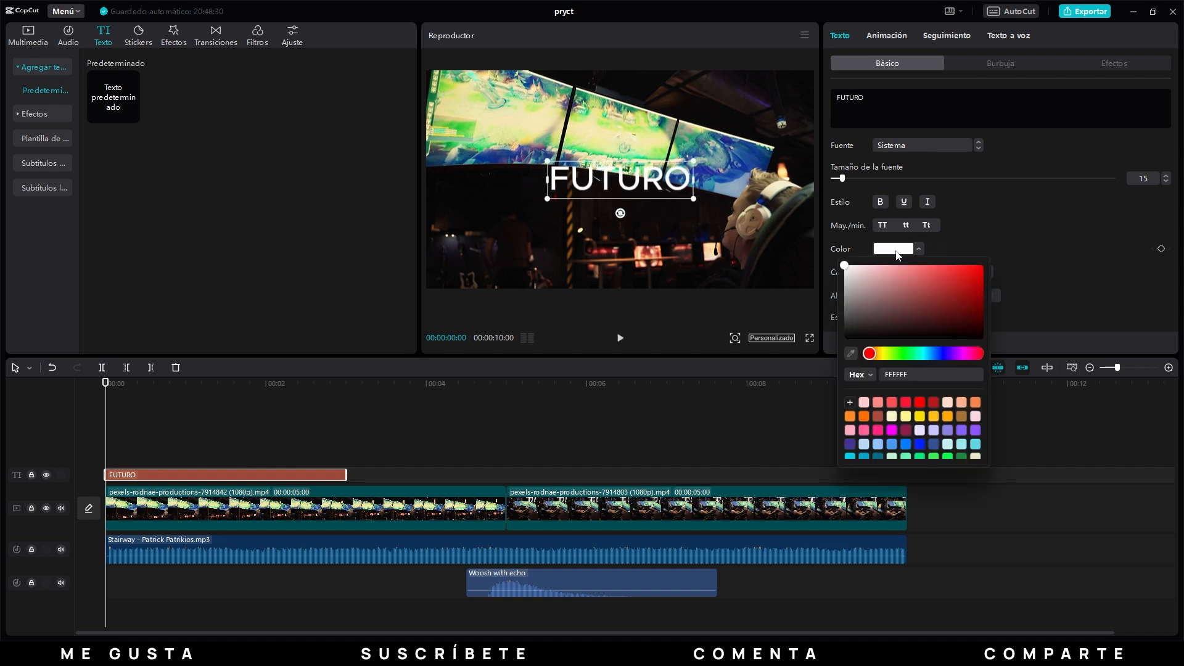
{"action": "left_click", "coordinate": [918, 314]}
{"action": "left_click_drag", "start_coordinate": [930, 317], "coordinate": [998, 245]}
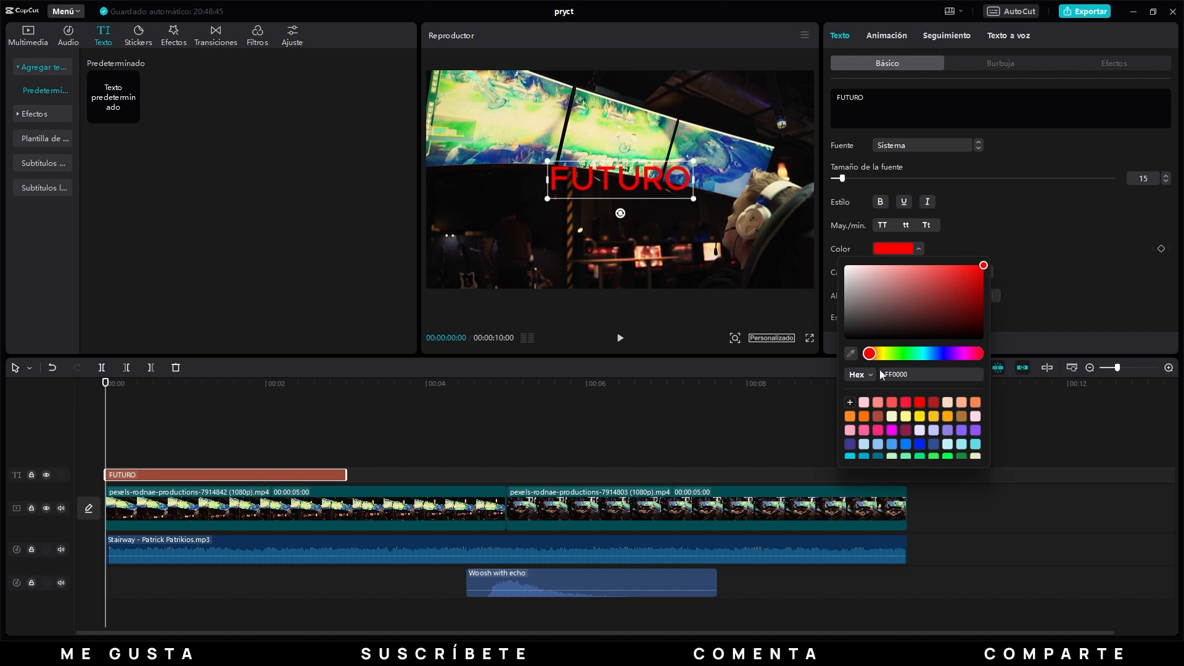
{"action": "left_click", "coordinate": [925, 354]}
{"action": "left_click_drag", "start_coordinate": [931, 356], "coordinate": [866, 356]}
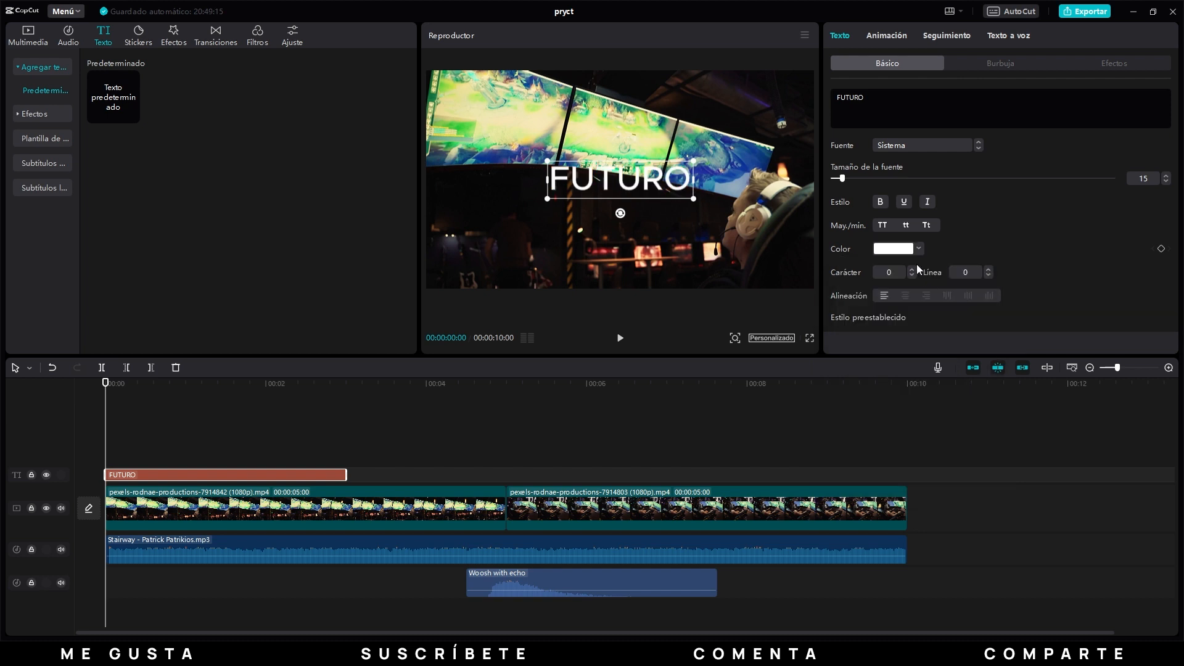
Try a character spacing of 25 on the FUTURO title.
{"action": "left_click", "coordinate": [890, 272]}
{"action": "type", "text": "25"}
{"action": "key", "text": "Return"}
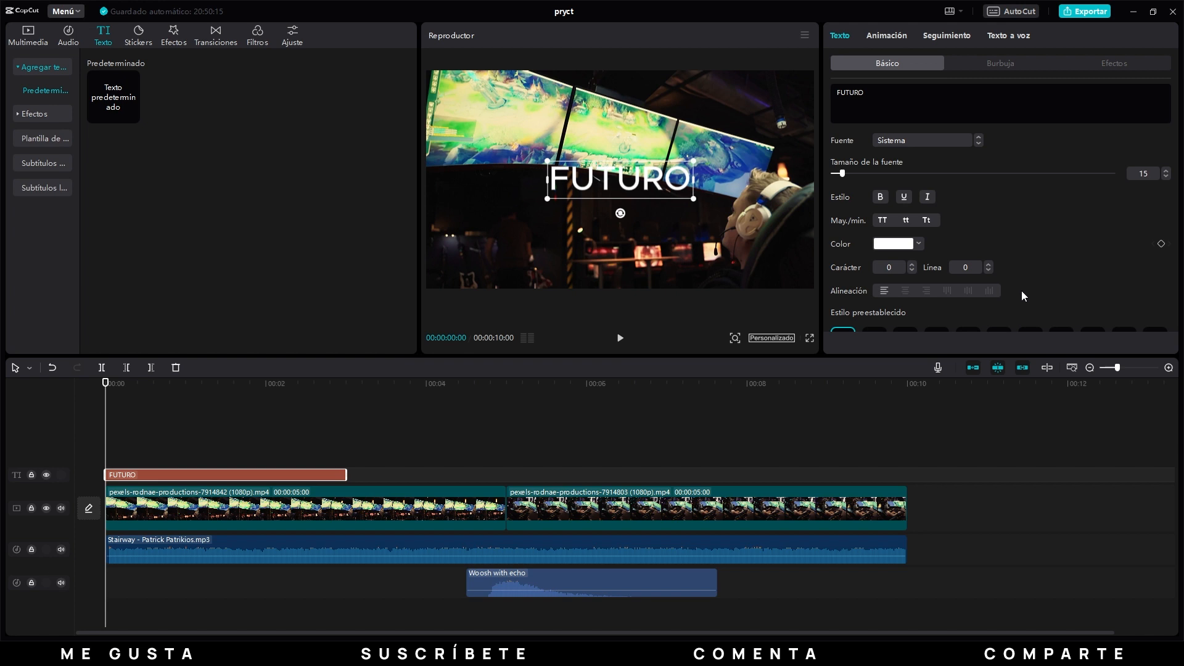
Try the white preset with black outline and the black preset with white outline on the title, ending with no preset.
{"action": "scroll", "coordinate": [1021, 290], "scroll_direction": "down", "scroll_amount": 3}
{"action": "left_click", "coordinate": [997, 225]}
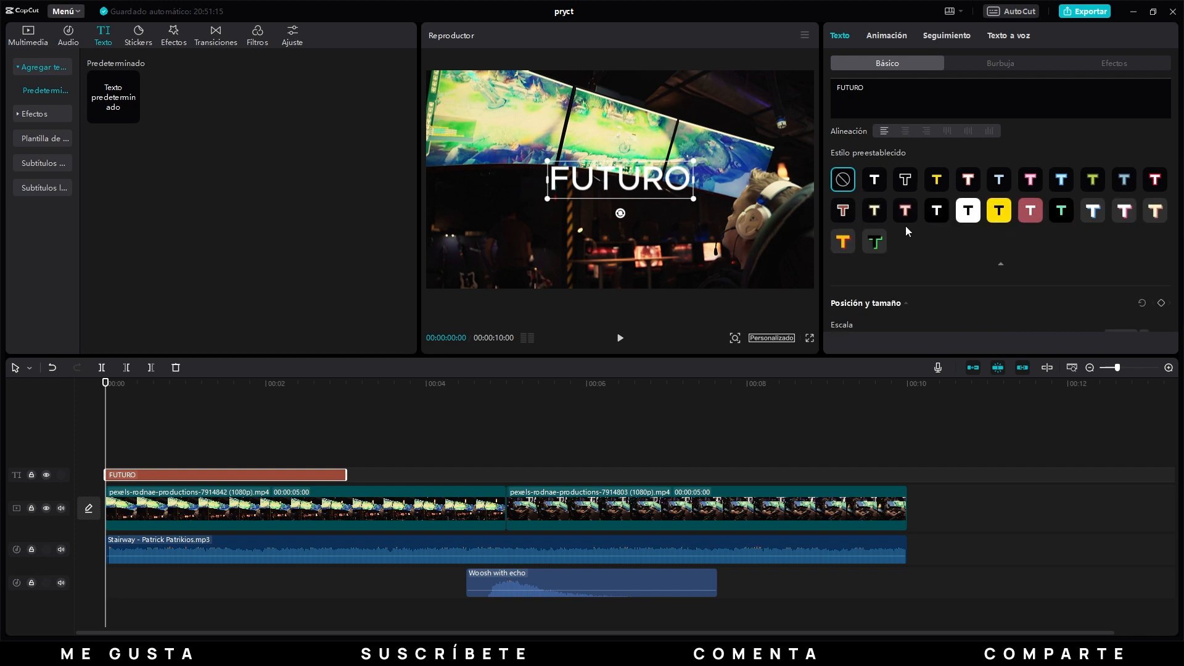
{"action": "left_click", "coordinate": [879, 180]}
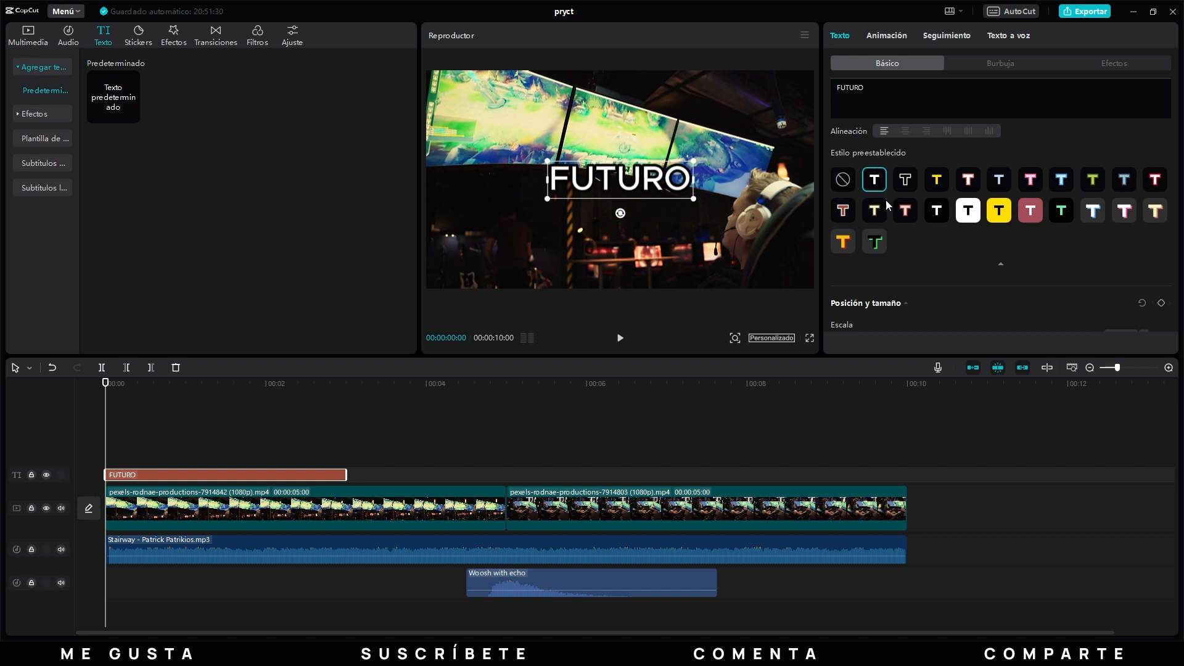
{"action": "left_click", "coordinate": [906, 180]}
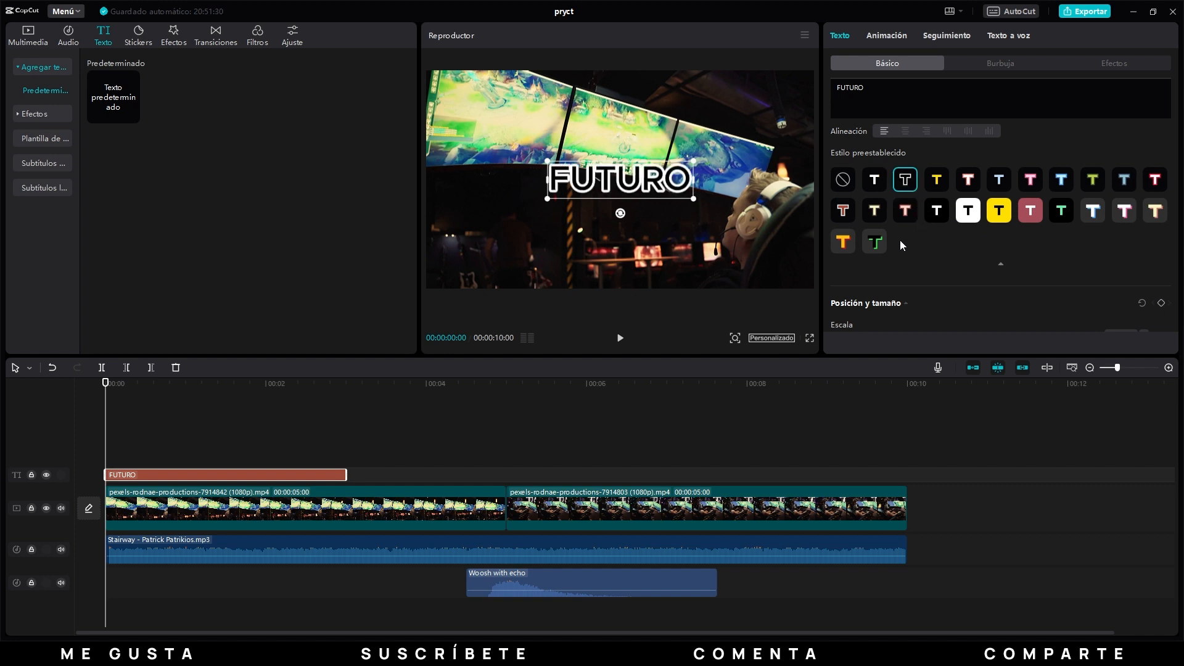
{"action": "left_click", "coordinate": [841, 184]}
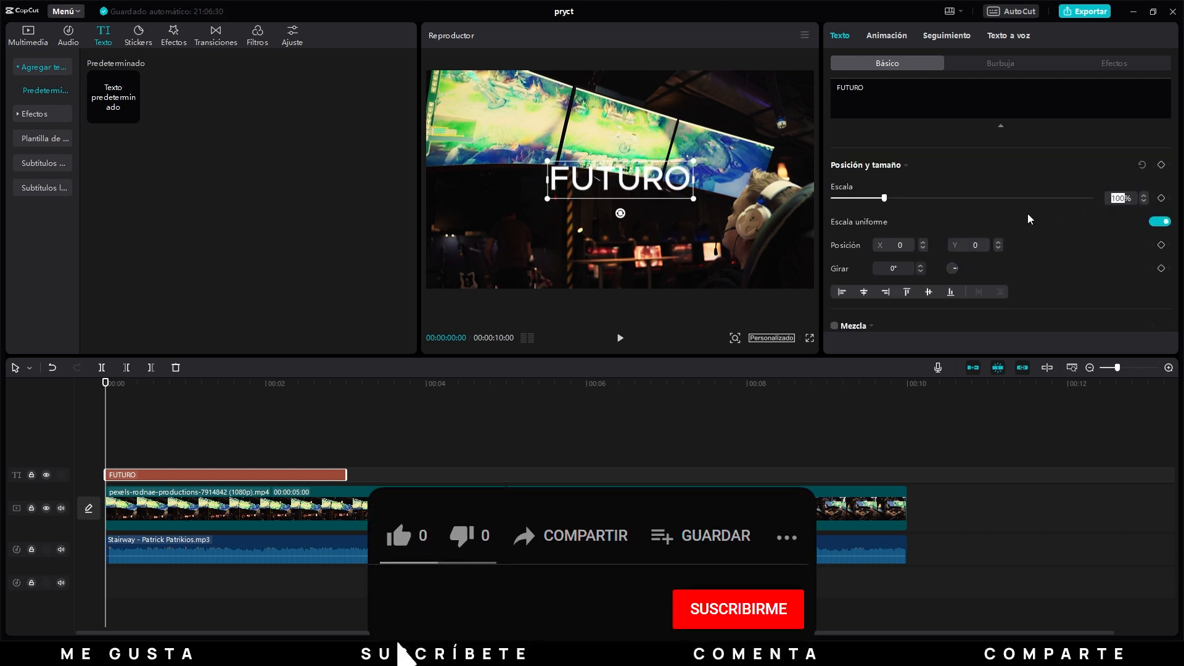
Scale the title uniformly to 200% and undo the scaling.
{"action": "type", "text": "200"}
{"action": "key", "text": "Return"}
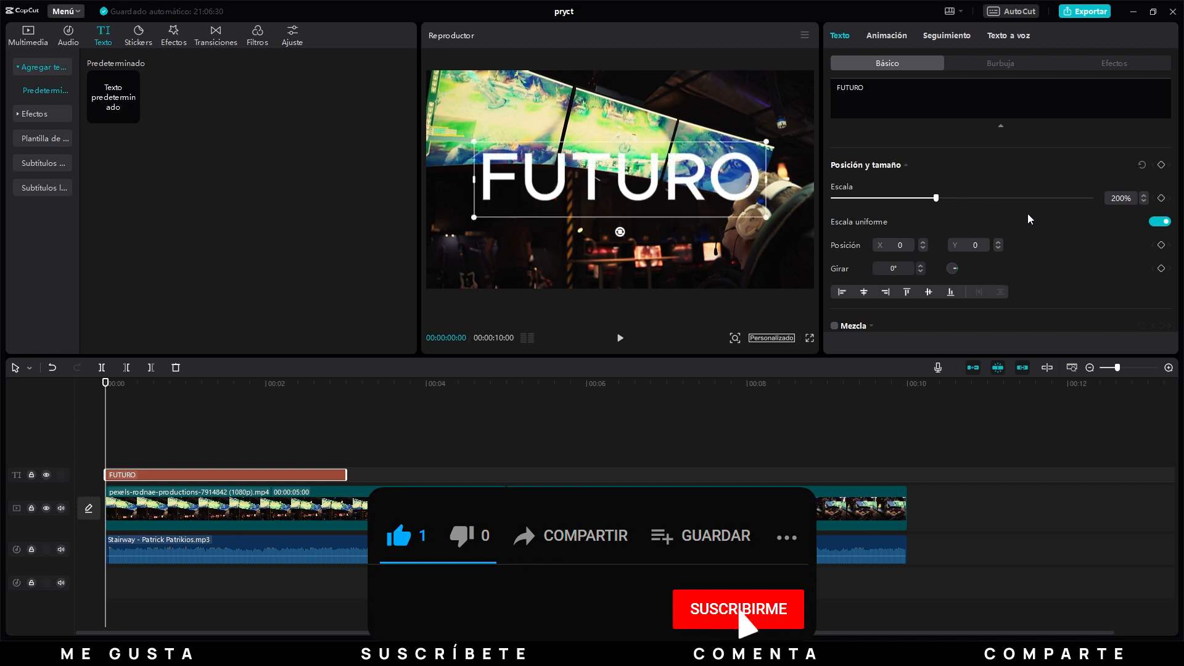
{"action": "key", "text": "ctrl+z"}
Turn off uniform scaling for the title and try a scale width of 200% and height of 400%.
{"action": "left_click", "coordinate": [1154, 221]}
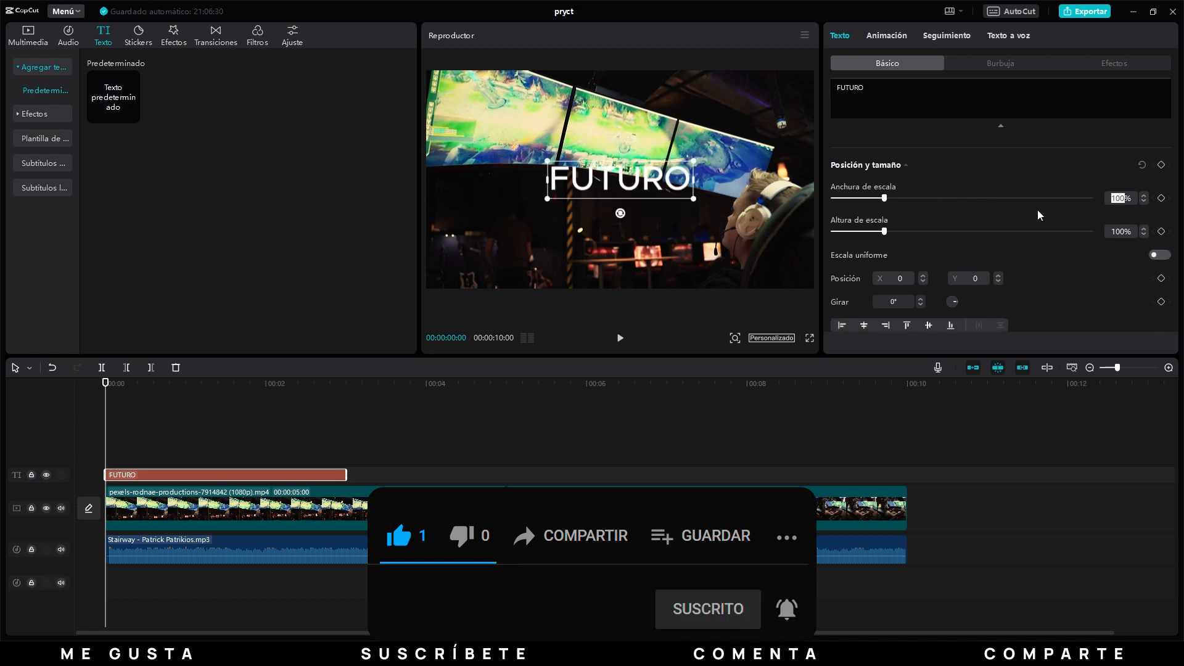
{"action": "type", "text": "200"}
{"action": "key", "text": "Return"}
{"action": "left_click", "coordinate": [1105, 234]}
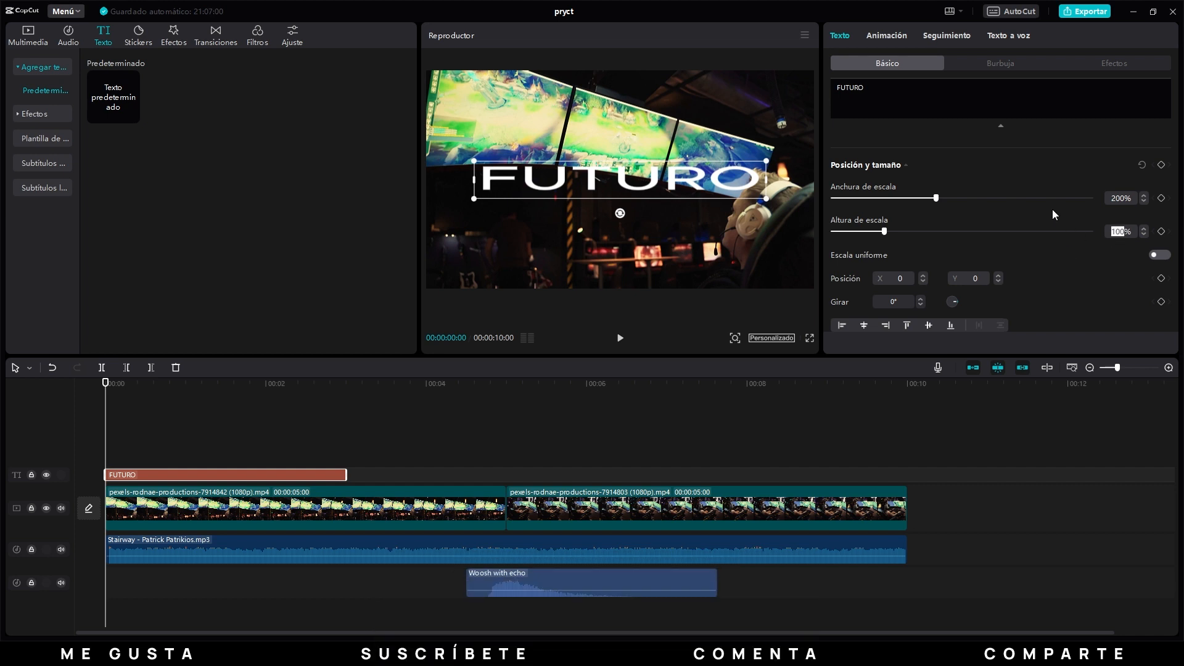
{"action": "type", "text": "400"}
{"action": "key", "text": "Return"}
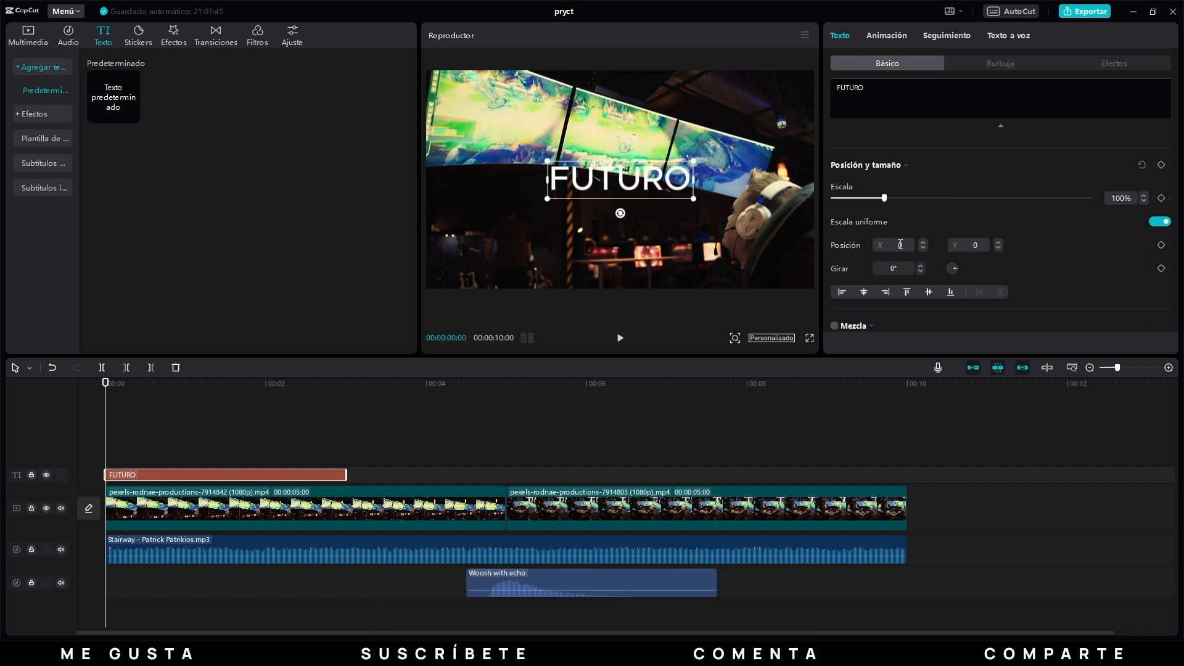
Move the title to position X 250, Y 250 and undo the move.
{"action": "left_click", "coordinate": [901, 245]}
{"action": "type", "text": "250"}
{"action": "key", "text": "Return"}
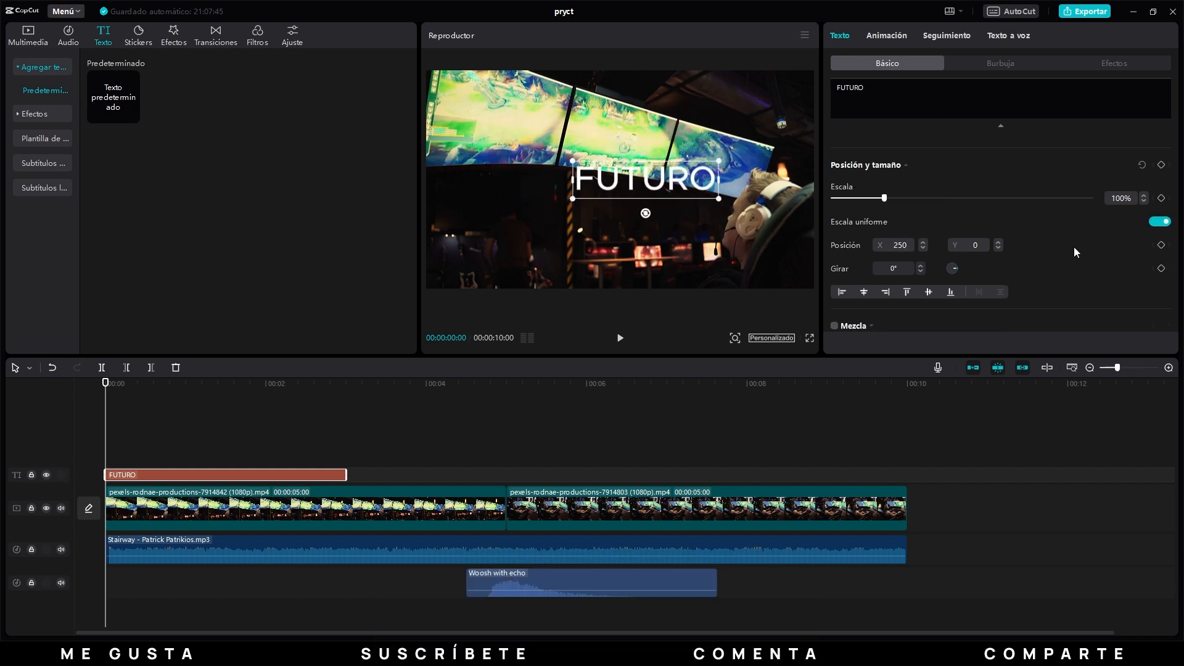
{"action": "left_click", "coordinate": [975, 245]}
{"action": "key", "text": "ctrl+z"}
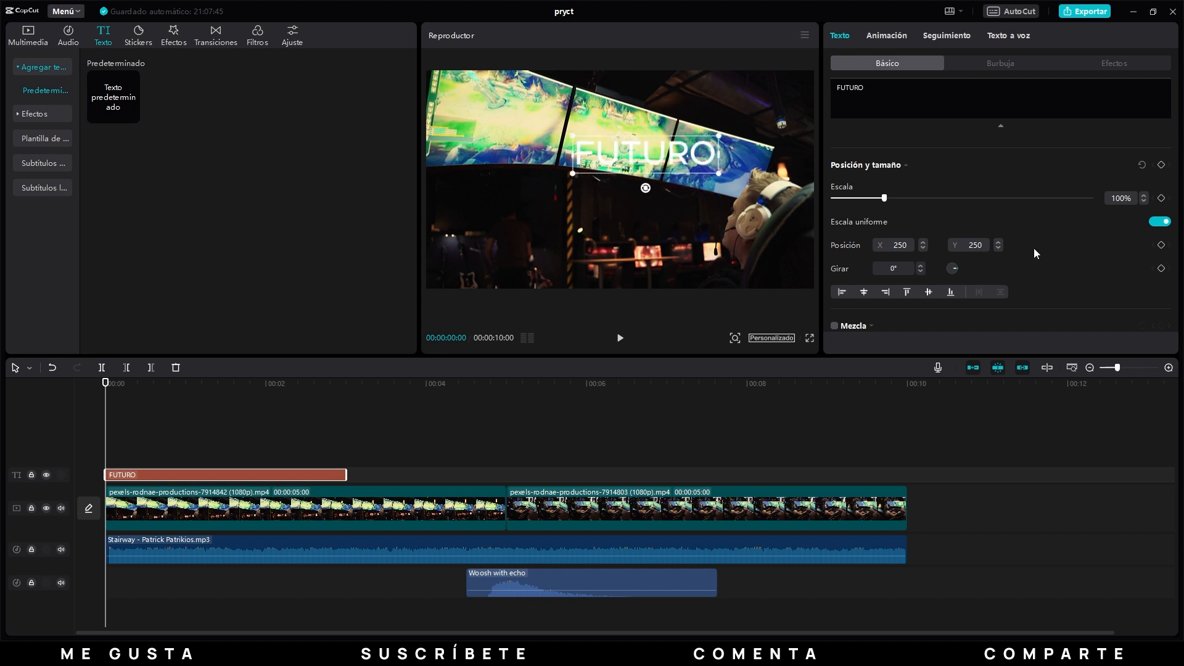
Rotate the title by 45° and undo the rotation.
{"action": "left_click", "coordinate": [895, 269]}
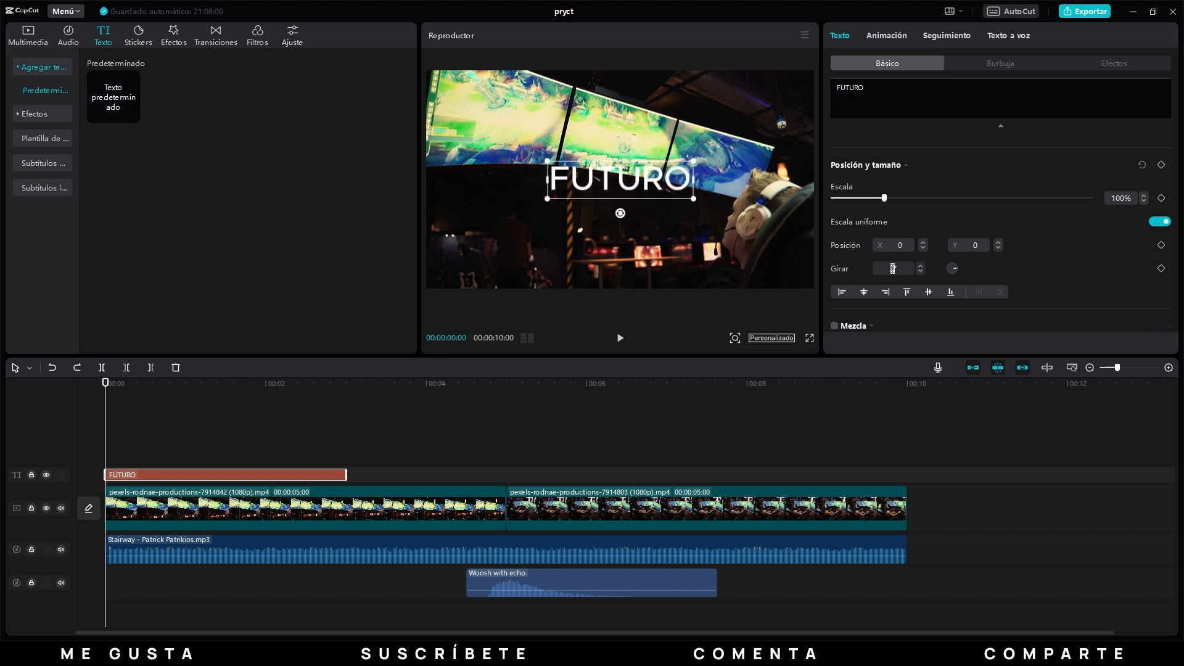
{"action": "type", "text": "45"}
{"action": "key", "text": "Return"}
{"action": "key", "text": "ctrl+z"}
Try aligning the title in the frame to the left, horizontal centre, right, top, vertical centre and bottom.
{"action": "left_click", "coordinate": [841, 291]}
{"action": "left_click", "coordinate": [864, 292]}
{"action": "left_click", "coordinate": [885, 292]}
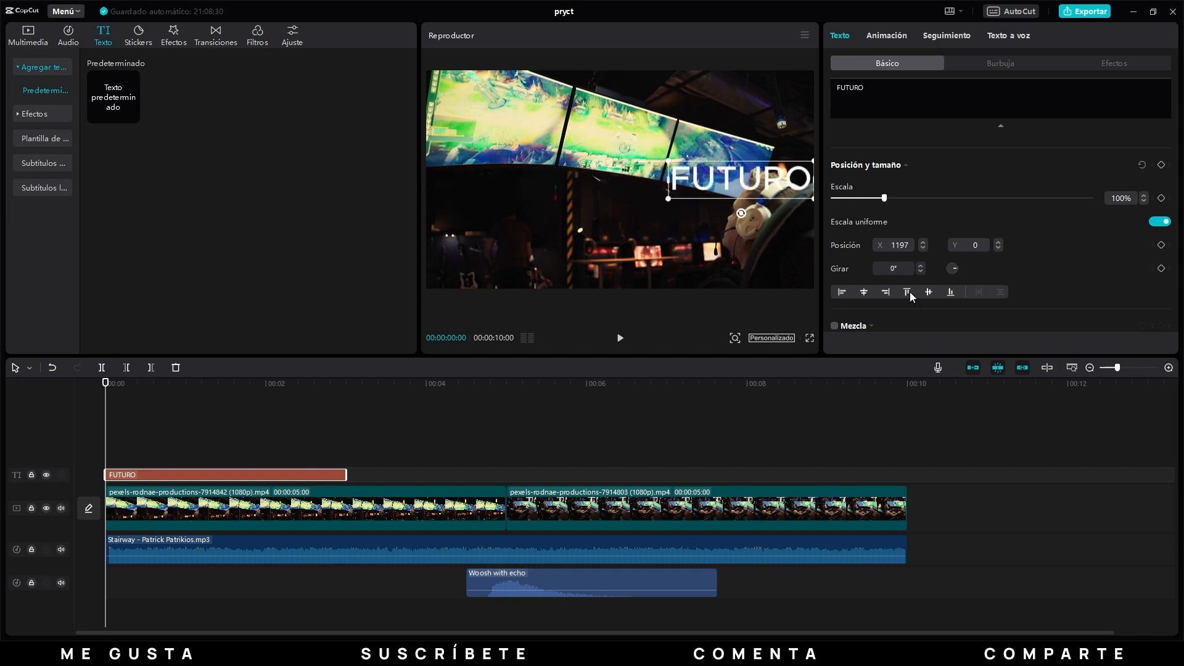
{"action": "left_click", "coordinate": [906, 291]}
{"action": "left_click", "coordinate": [928, 291]}
{"action": "left_click", "coordinate": [950, 292]}
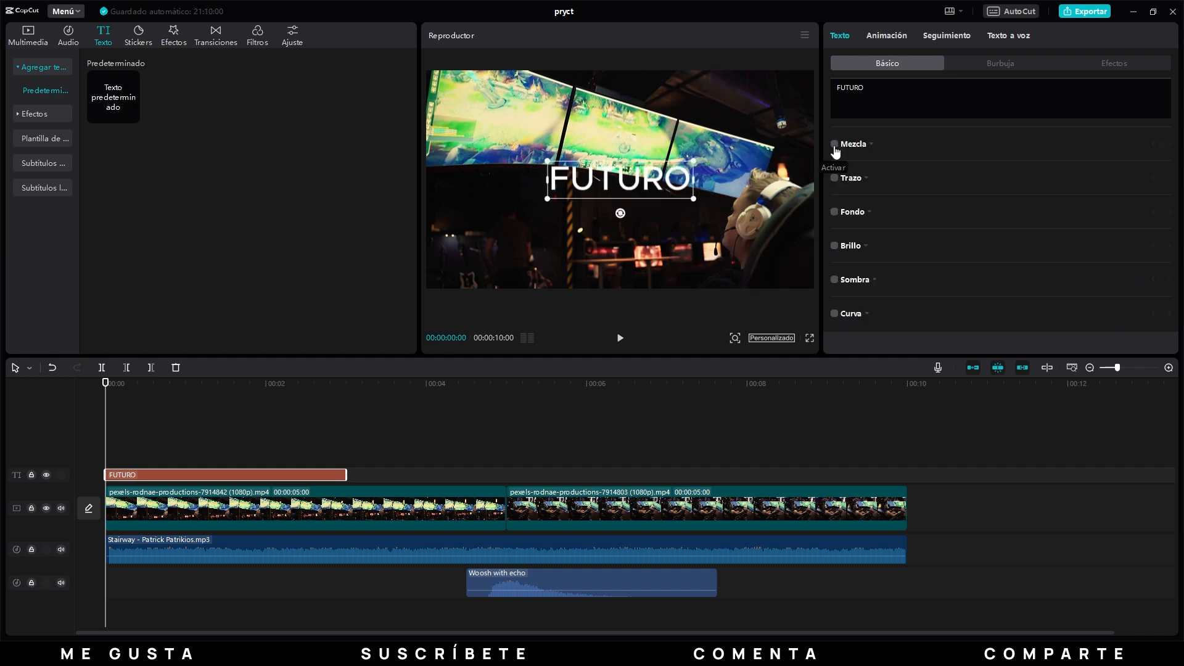
Enable blending for the title and try an opacity of 25%.
{"action": "left_click", "coordinate": [835, 146]}
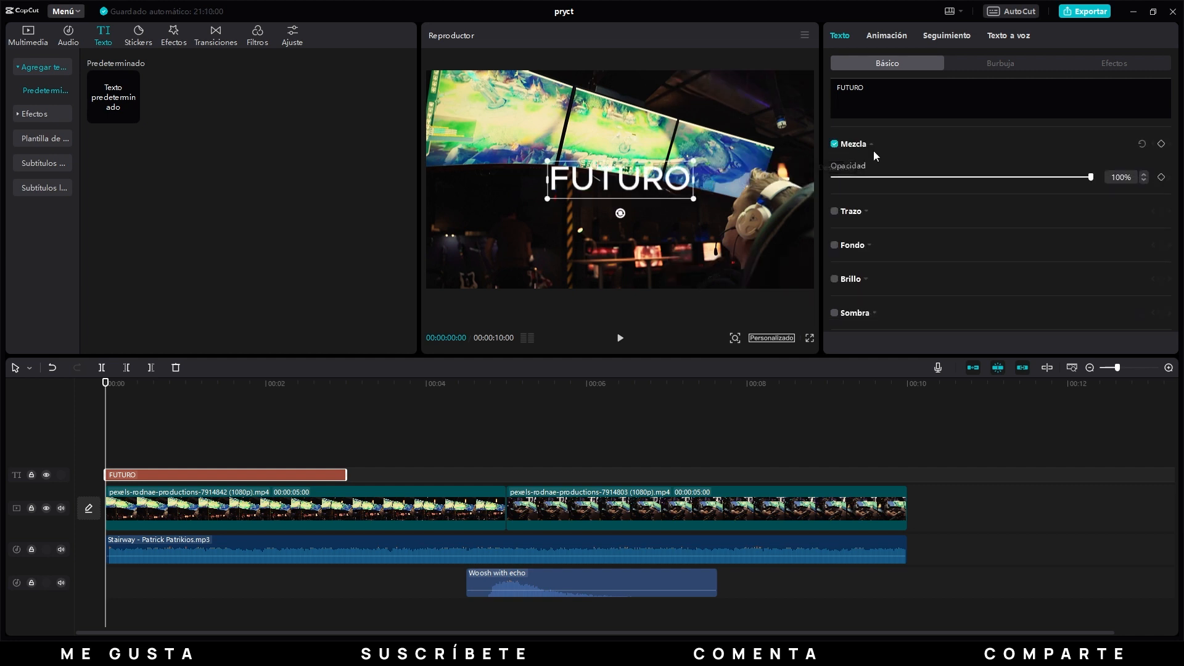
{"action": "type", "text": "25"}
{"action": "key", "text": "Return"}
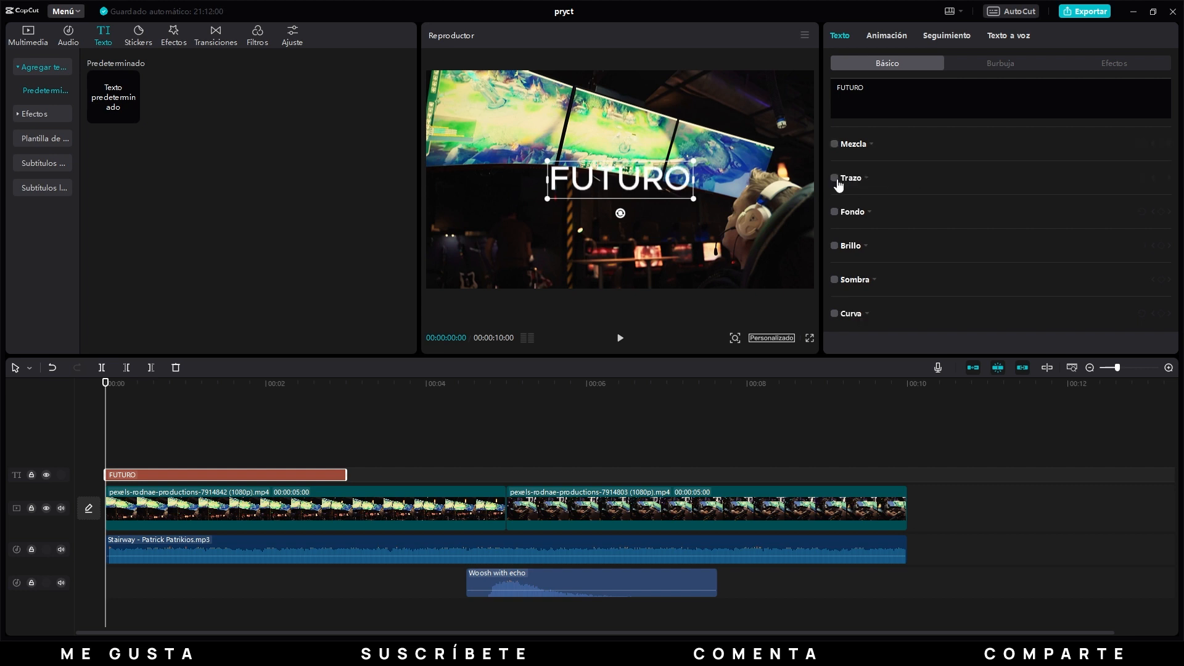
Enable the title's stroke and try red (FF0000) as its colour.
{"action": "left_click", "coordinate": [835, 178]}
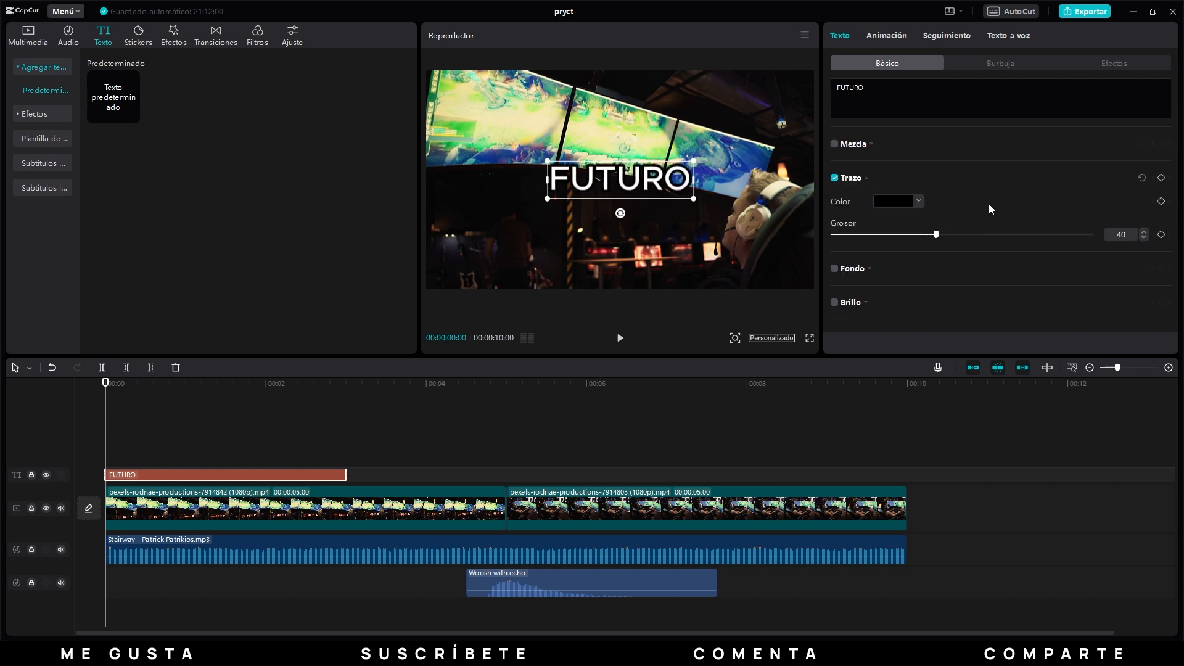
{"action": "left_click", "coordinate": [898, 198]}
{"action": "left_click_drag", "start_coordinate": [905, 224], "coordinate": [1007, 205]}
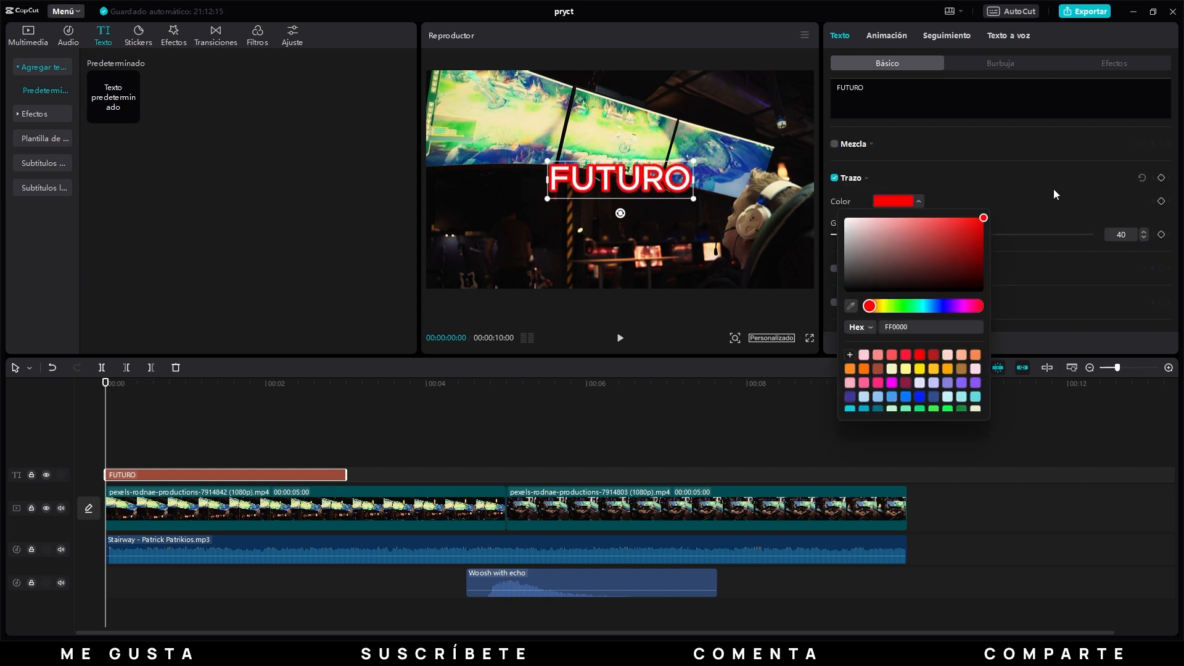
{"action": "left_click", "coordinate": [1064, 202]}
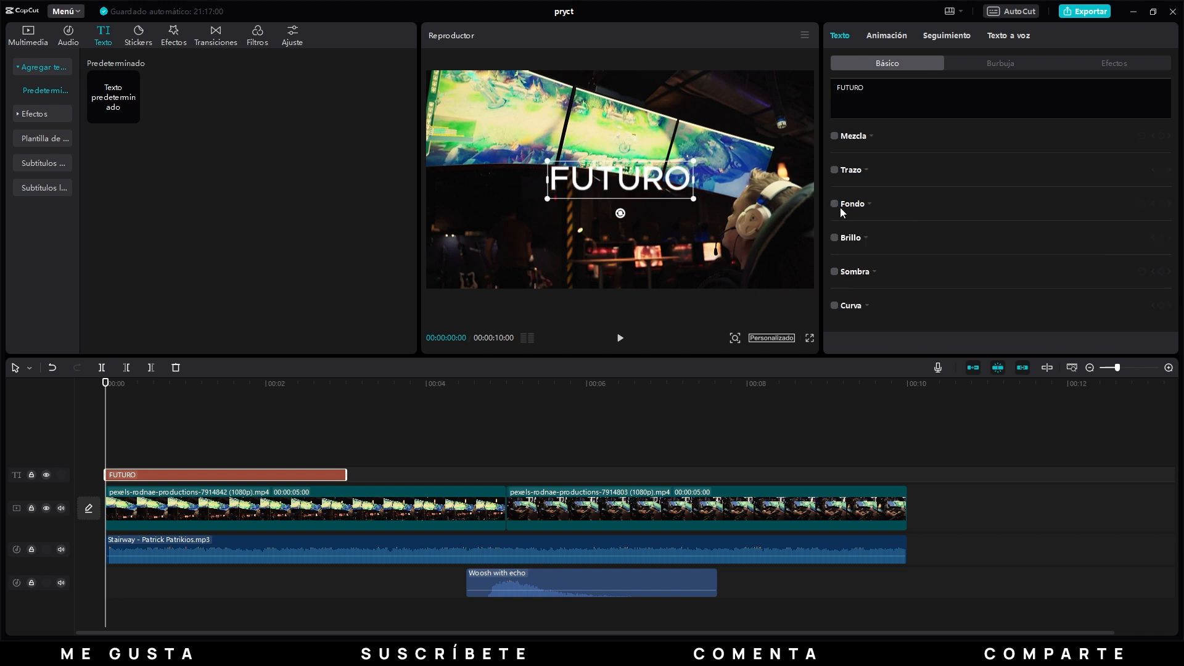
Enable the title's background, compare both background styles, keep the first and try red (FF0000) as its colour.
{"action": "left_click", "coordinate": [835, 204]}
{"action": "scroll", "coordinate": [994, 219], "scroll_direction": "down", "scroll_amount": 2}
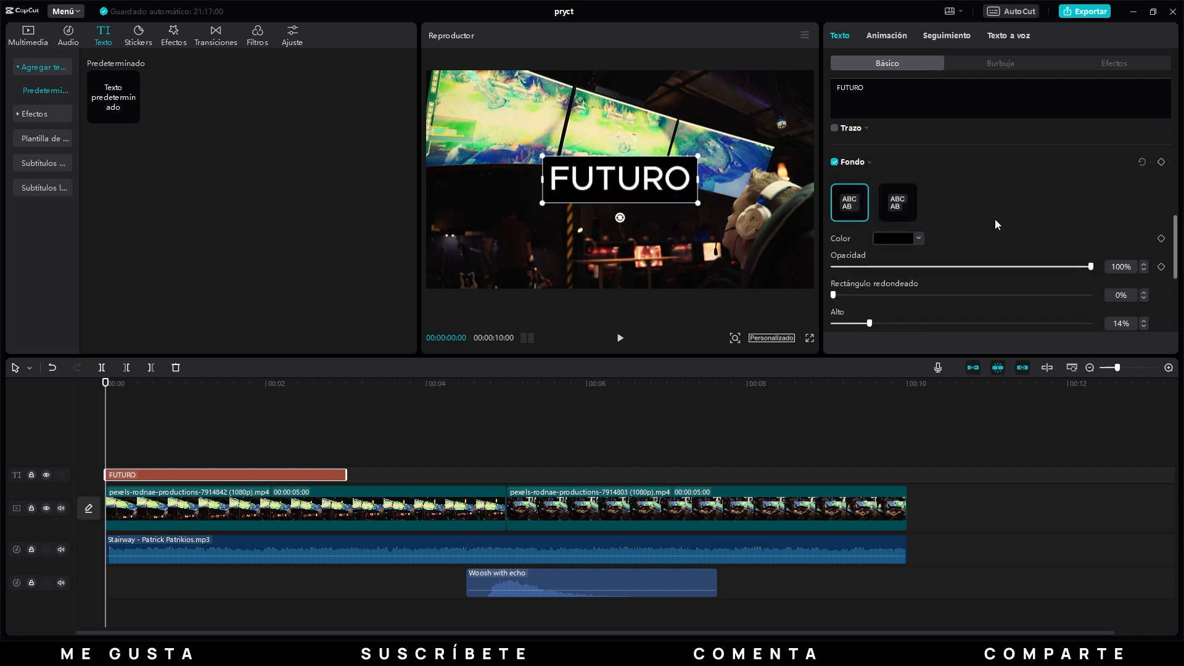
{"action": "left_click", "coordinate": [897, 201]}
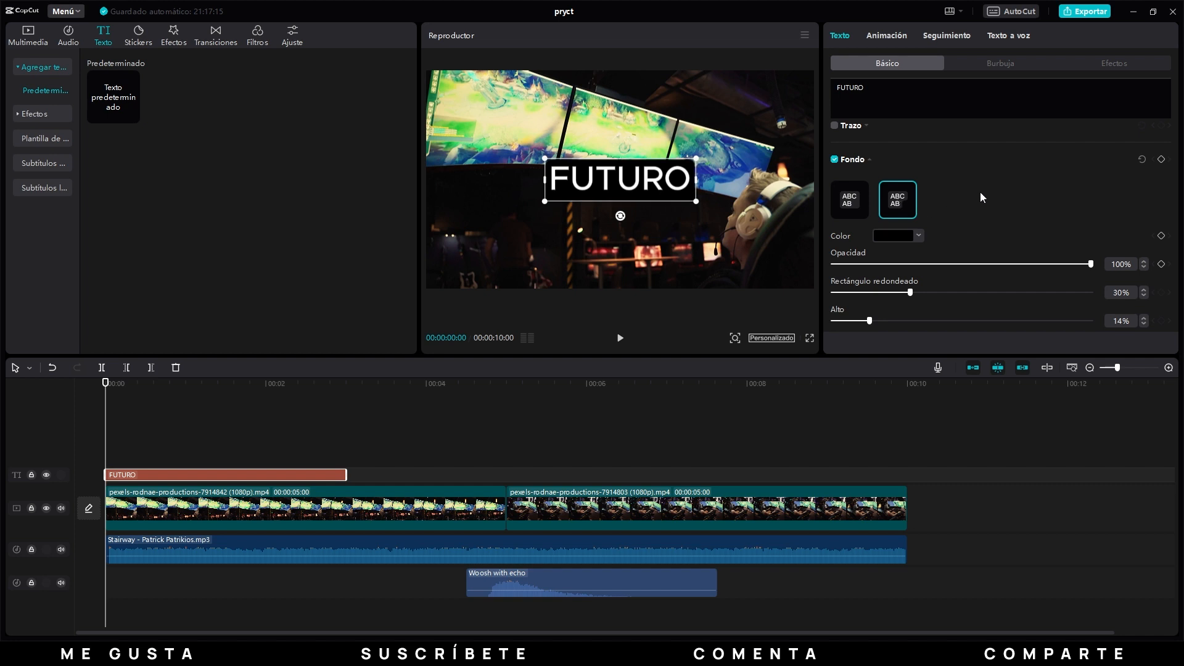
{"action": "left_click", "coordinate": [854, 201]}
{"action": "left_click", "coordinate": [895, 236]}
{"action": "left_click_drag", "start_coordinate": [907, 285], "coordinate": [1007, 241]}
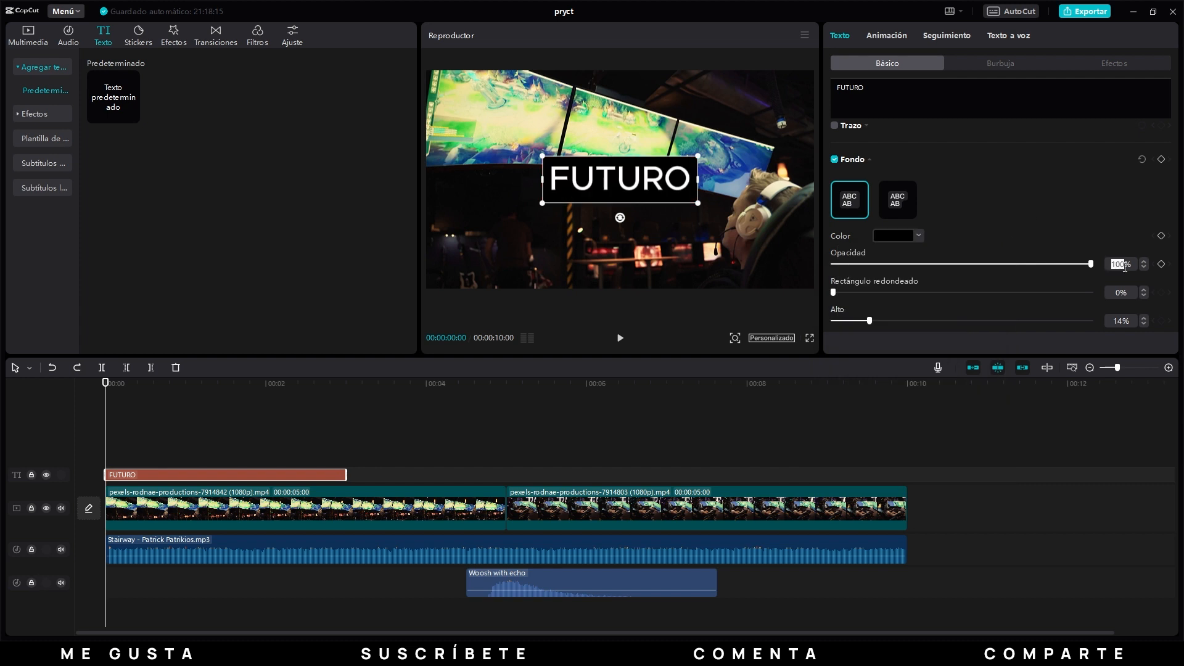
Set the title background's opacity to 75% and its corner rounding to 50%.
{"action": "type", "text": "75"}
{"action": "key", "text": "Return"}
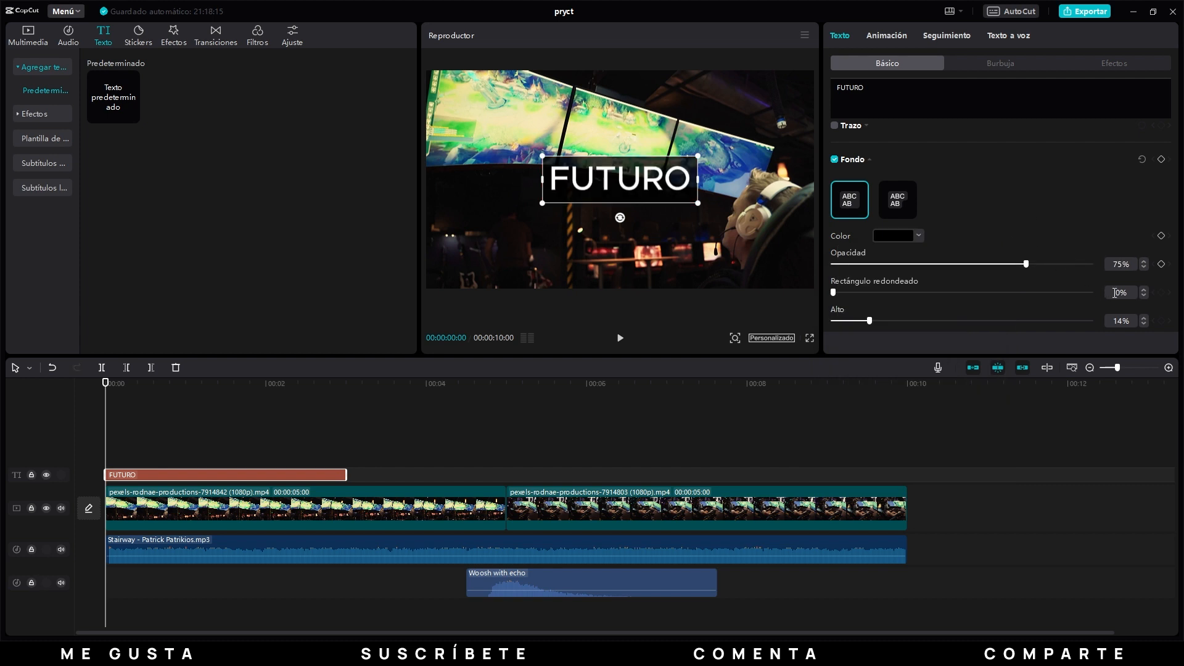
{"action": "left_click", "coordinate": [1114, 293]}
{"action": "type", "text": "50"}
{"action": "key", "text": "Return"}
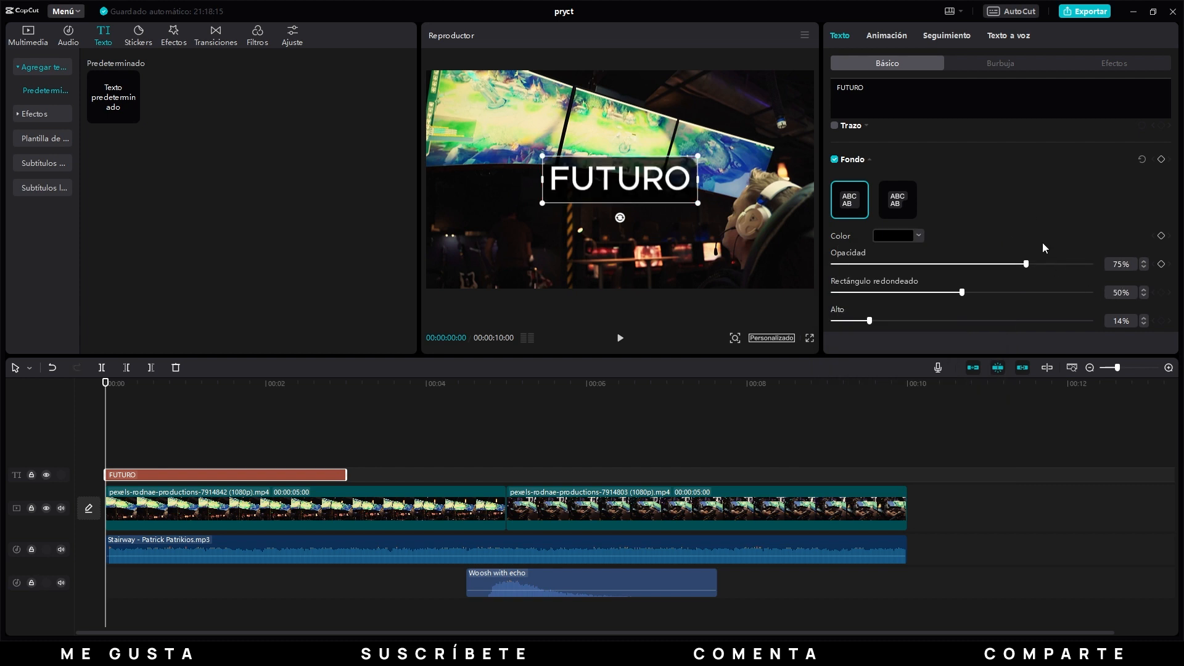
Set both the height and the width of the title's background to 25%.
{"action": "scroll", "coordinate": [1051, 237], "scroll_direction": "down", "scroll_amount": 1}
{"action": "scroll", "coordinate": [1060, 230], "scroll_direction": "down", "scroll_amount": 2}
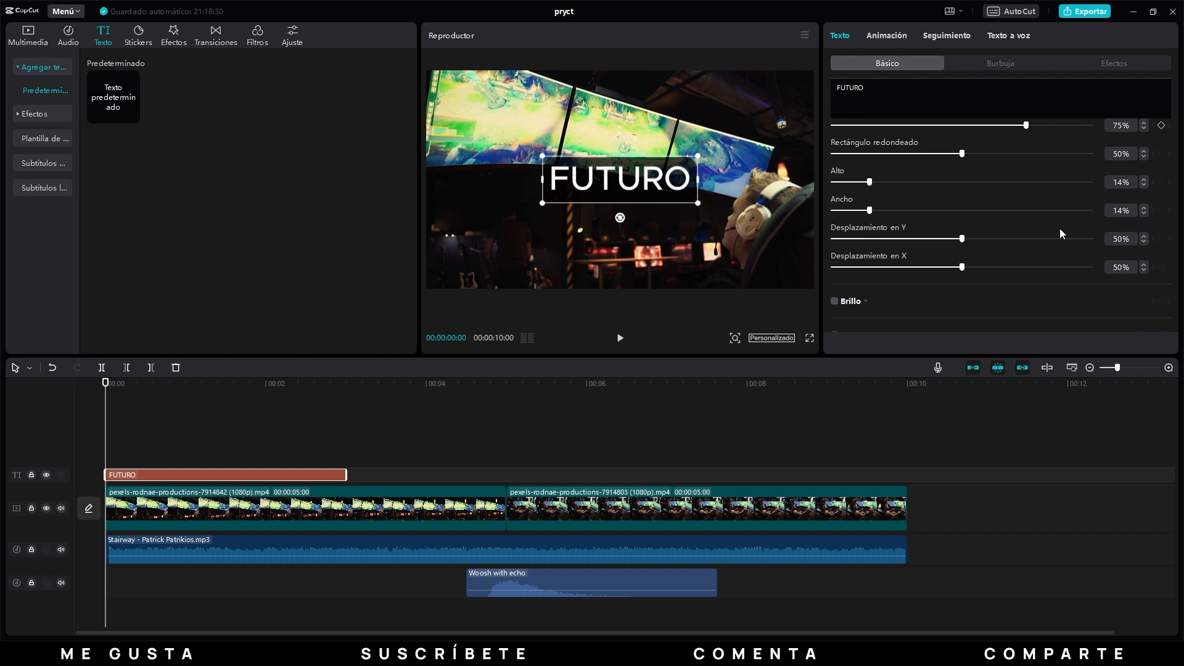
{"action": "left_click", "coordinate": [1123, 182]}
{"action": "type", "text": "25"}
{"action": "key", "text": "Return"}
{"action": "left_click", "coordinate": [1117, 210]}
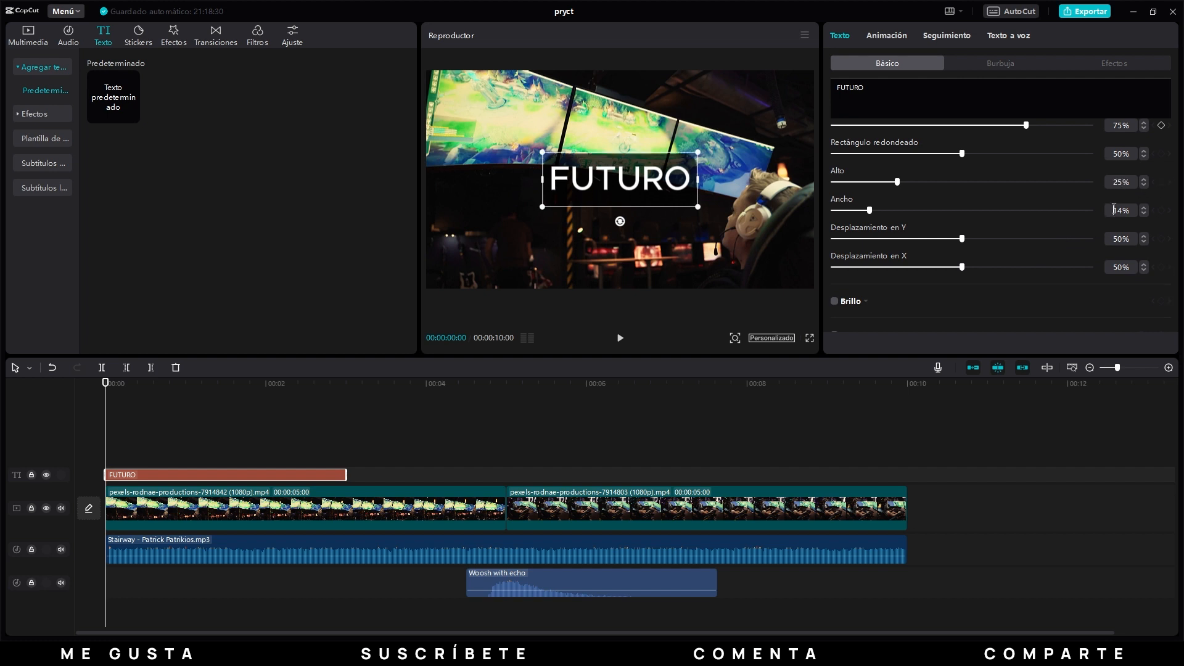
{"action": "type", "text": "25"}
{"action": "key", "text": "Return"}
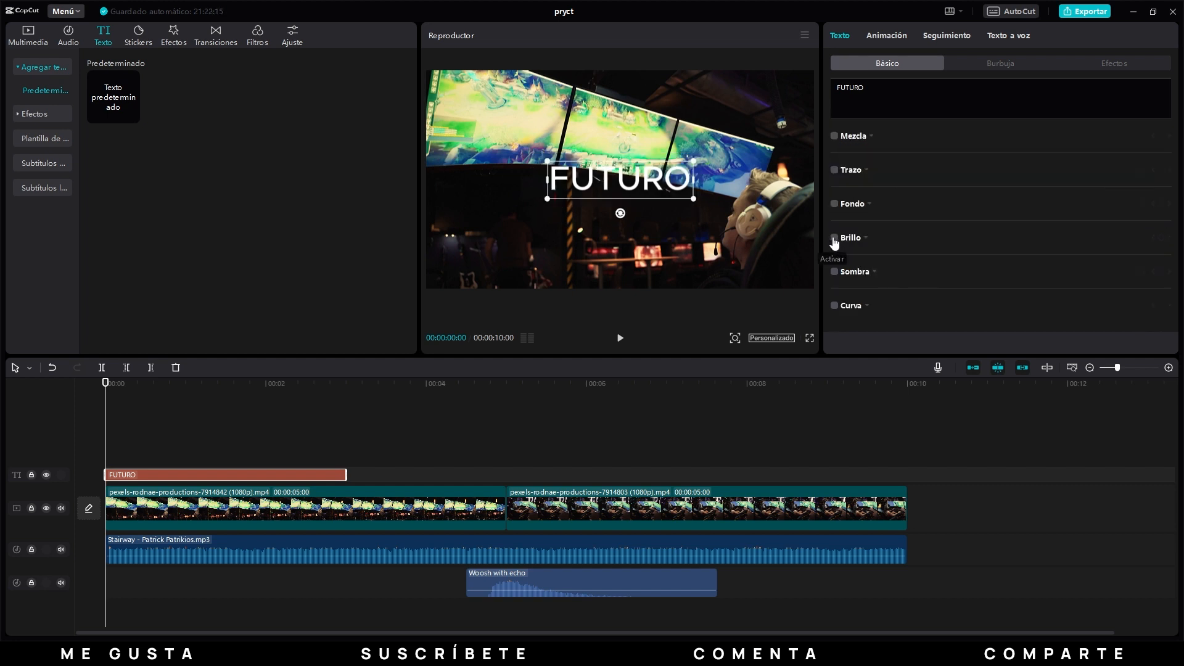
Try a red (FF0000) glow on the title, and turn the glow off again.
{"action": "left_click", "coordinate": [834, 238]}
{"action": "scroll", "coordinate": [1010, 250], "scroll_direction": "down", "scroll_amount": 1}
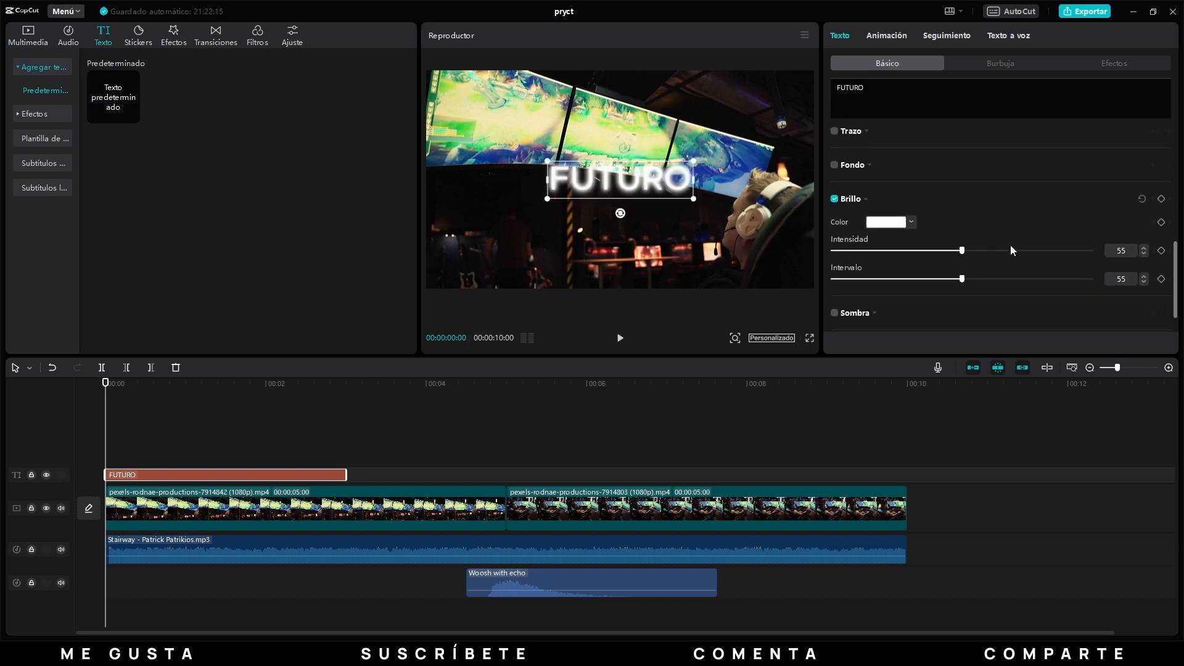
{"action": "left_click", "coordinate": [888, 217]}
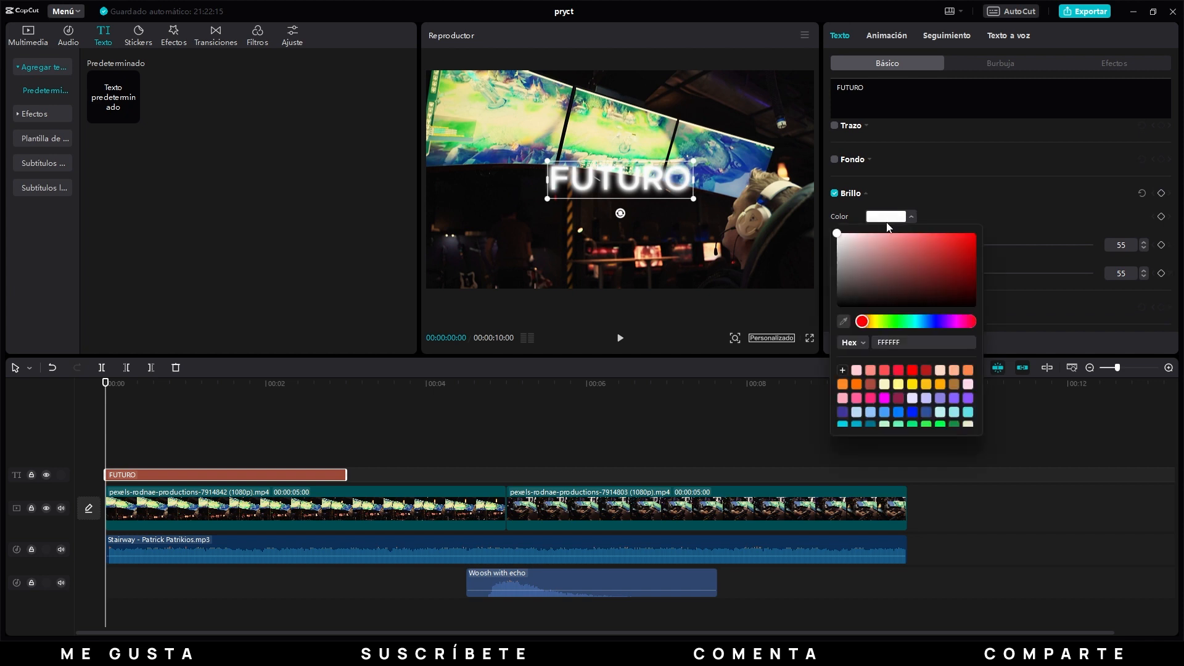
{"action": "left_click_drag", "start_coordinate": [908, 265], "coordinate": [990, 228]}
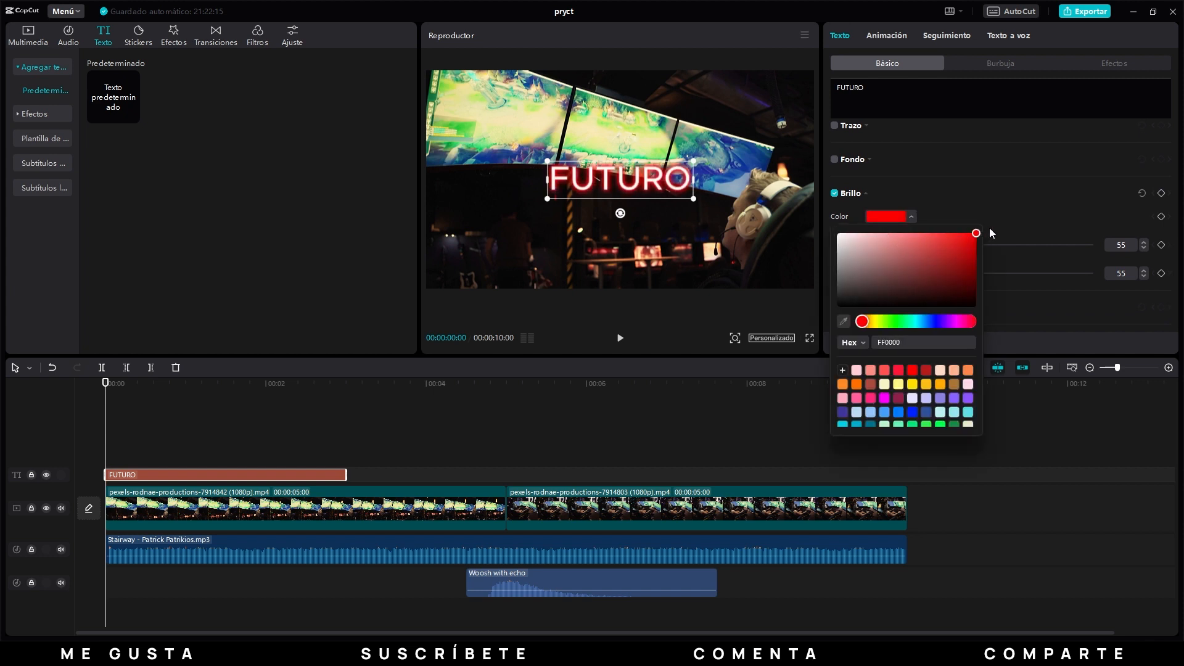
{"action": "left_click", "coordinate": [1048, 205]}
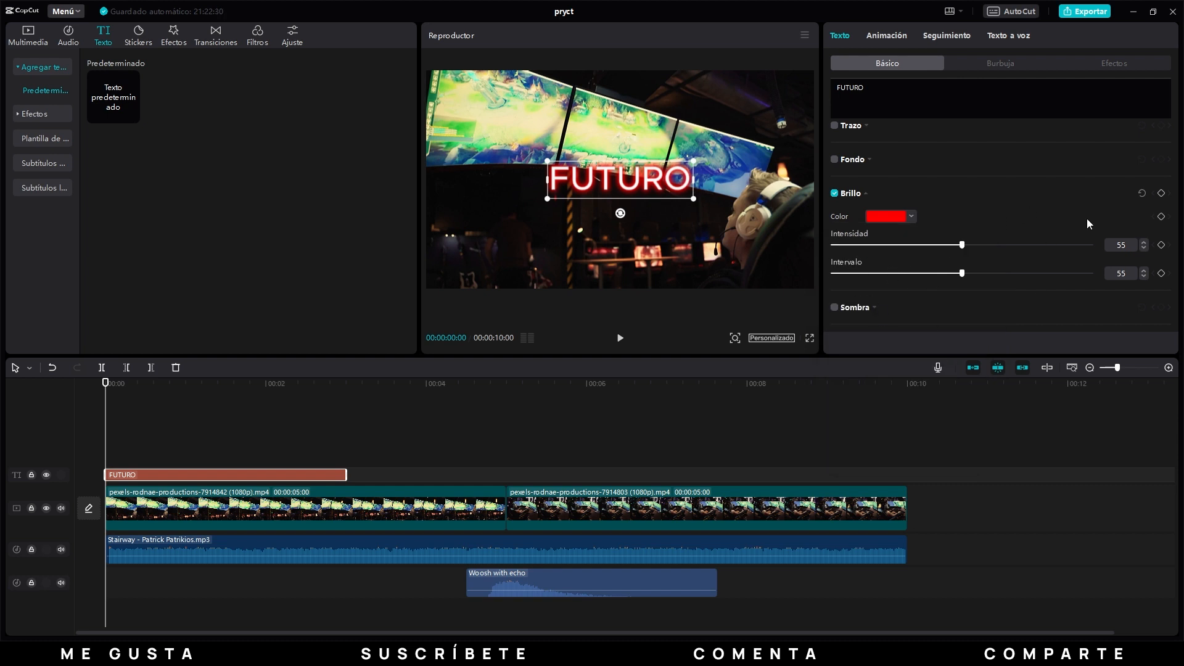
{"action": "left_click", "coordinate": [835, 193]}
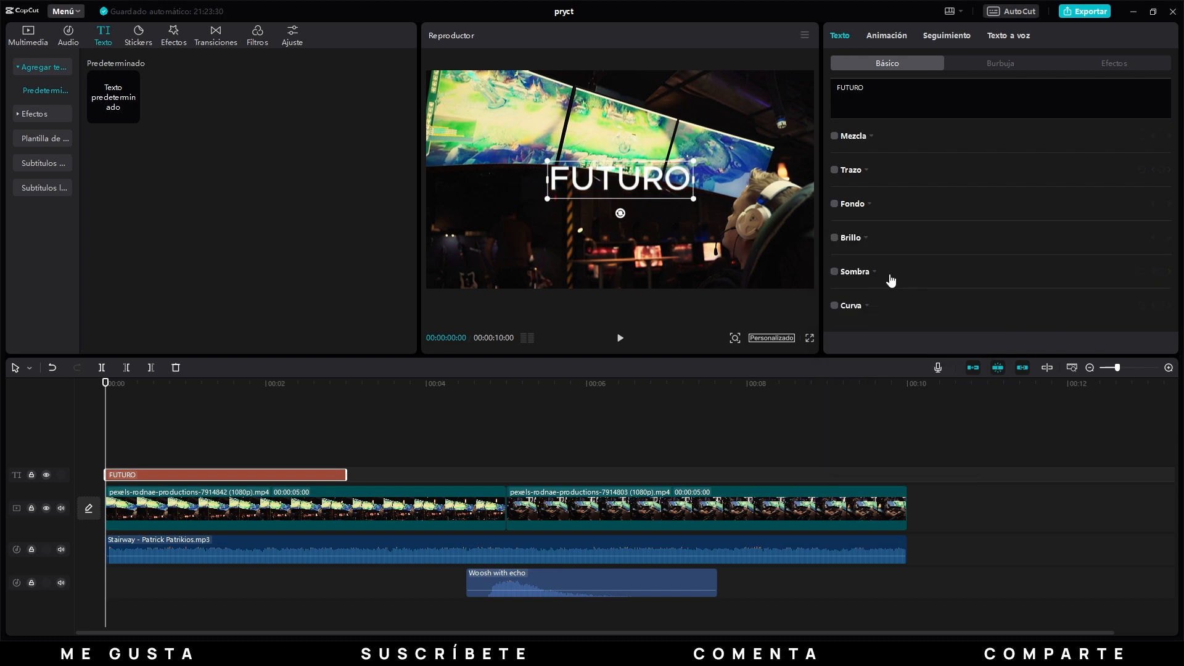
Enable the title's shadow and try red (FF0000) as its colour.
{"action": "left_click", "coordinate": [835, 272]}
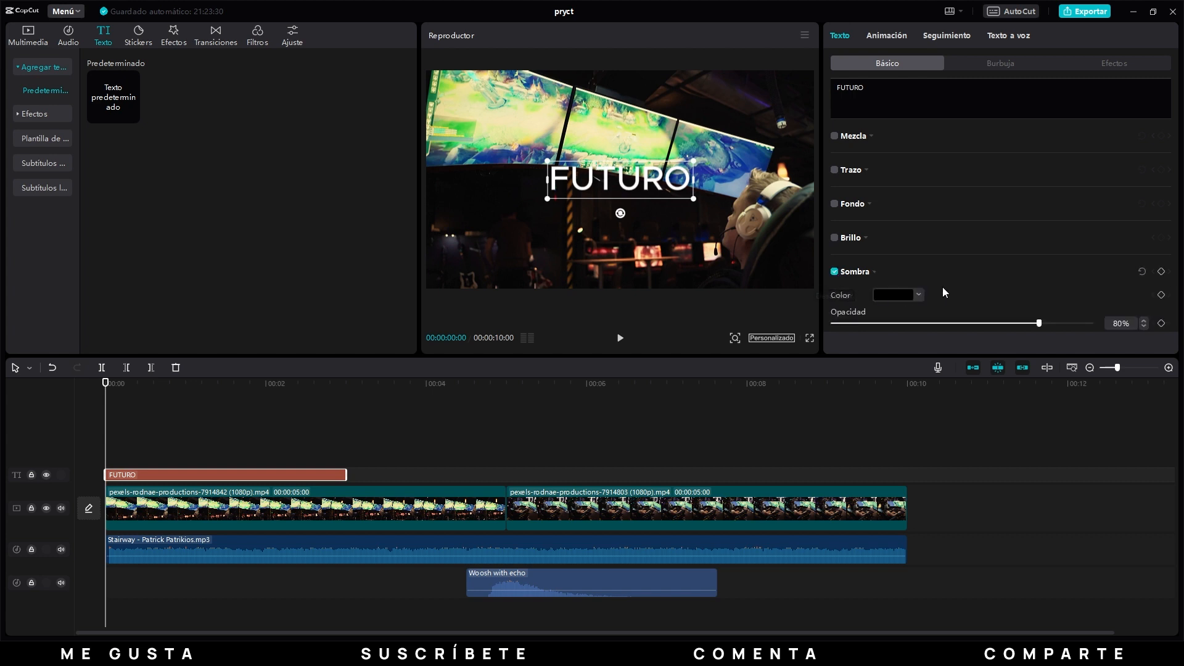
{"action": "scroll", "coordinate": [1077, 294], "scroll_direction": "down", "scroll_amount": 1}
{"action": "scroll", "coordinate": [1077, 294], "scroll_direction": "down", "scroll_amount": 3}
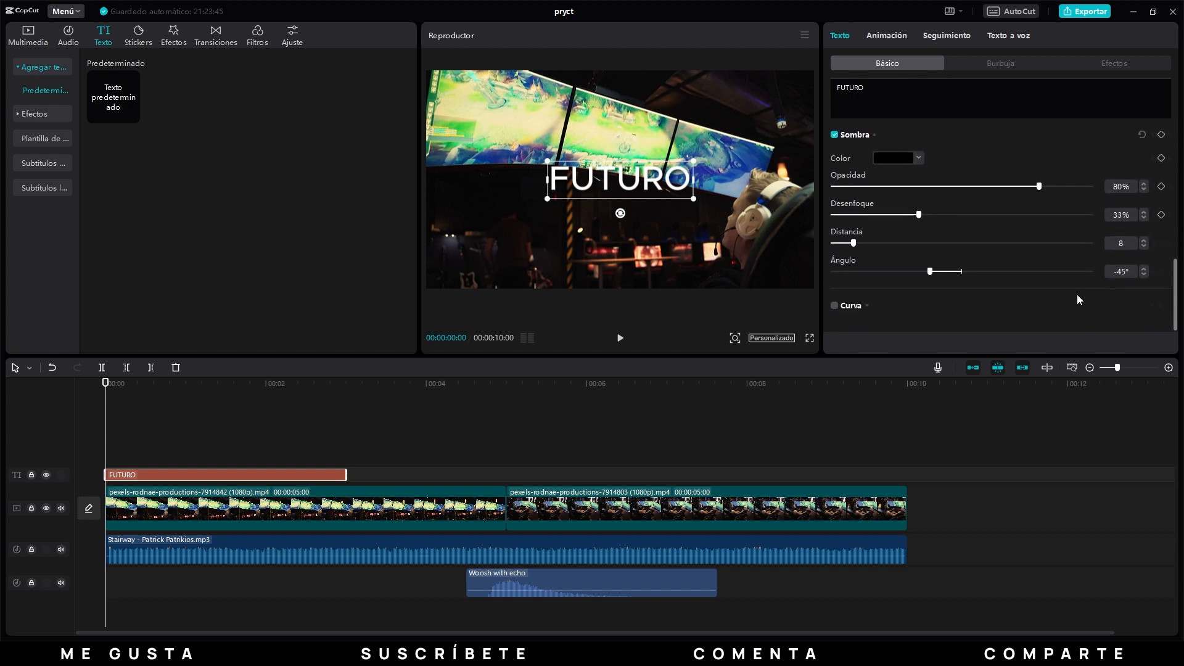
{"action": "left_click", "coordinate": [895, 159]}
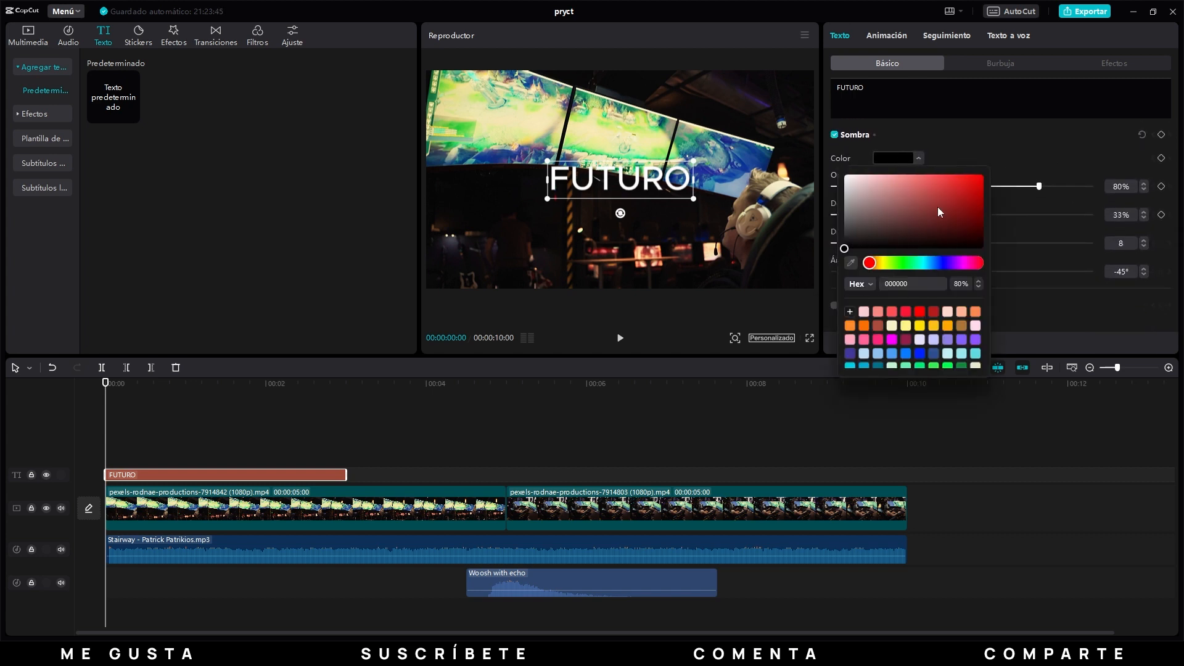
{"action": "left_click_drag", "start_coordinate": [916, 243], "coordinate": [999, 161]}
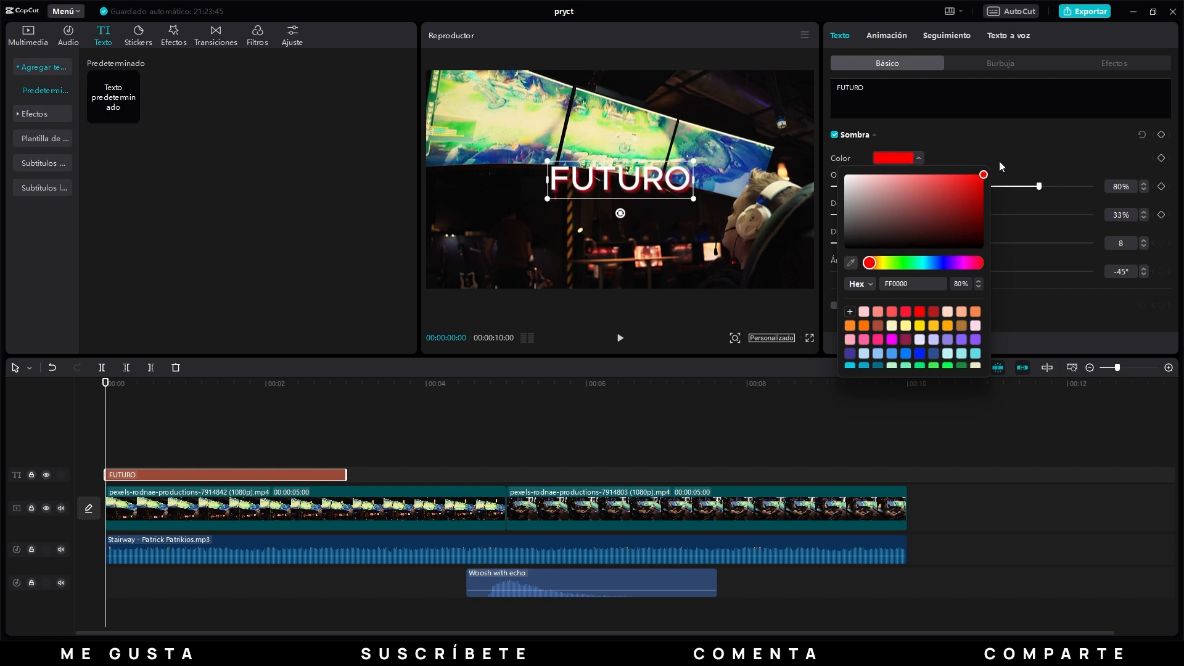
{"action": "left_click", "coordinate": [1037, 153]}
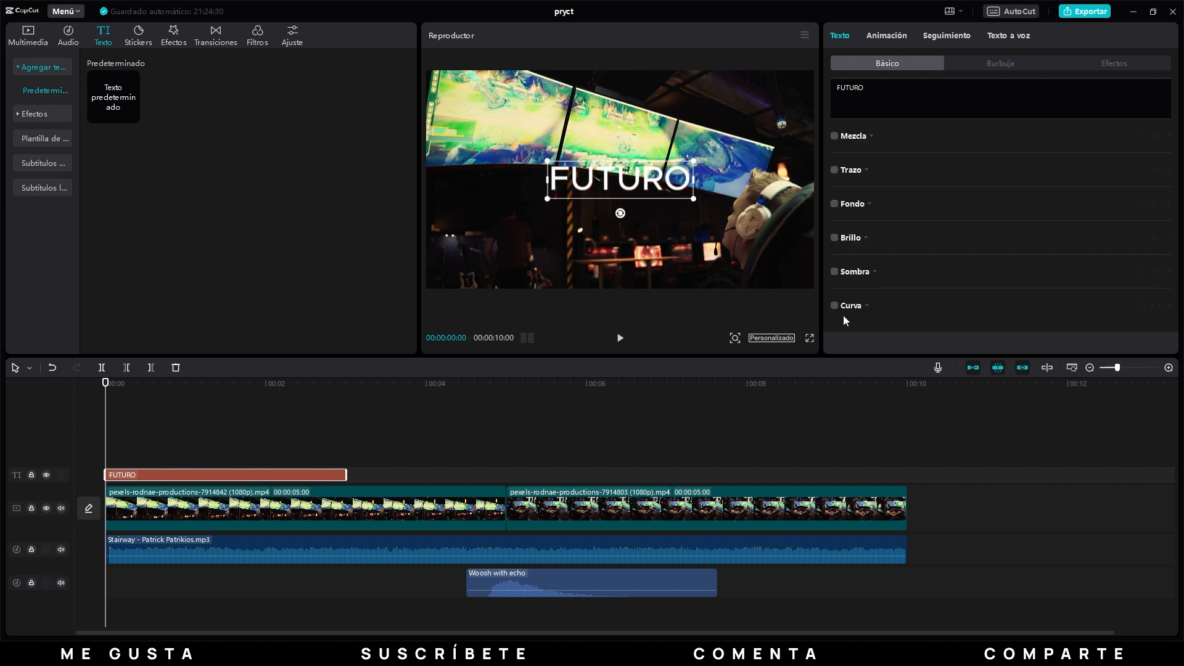
Enable the title's curve and try a strength of 30.
{"action": "left_click", "coordinate": [835, 307]}
{"action": "scroll", "coordinate": [942, 298], "scroll_direction": "down", "scroll_amount": 2}
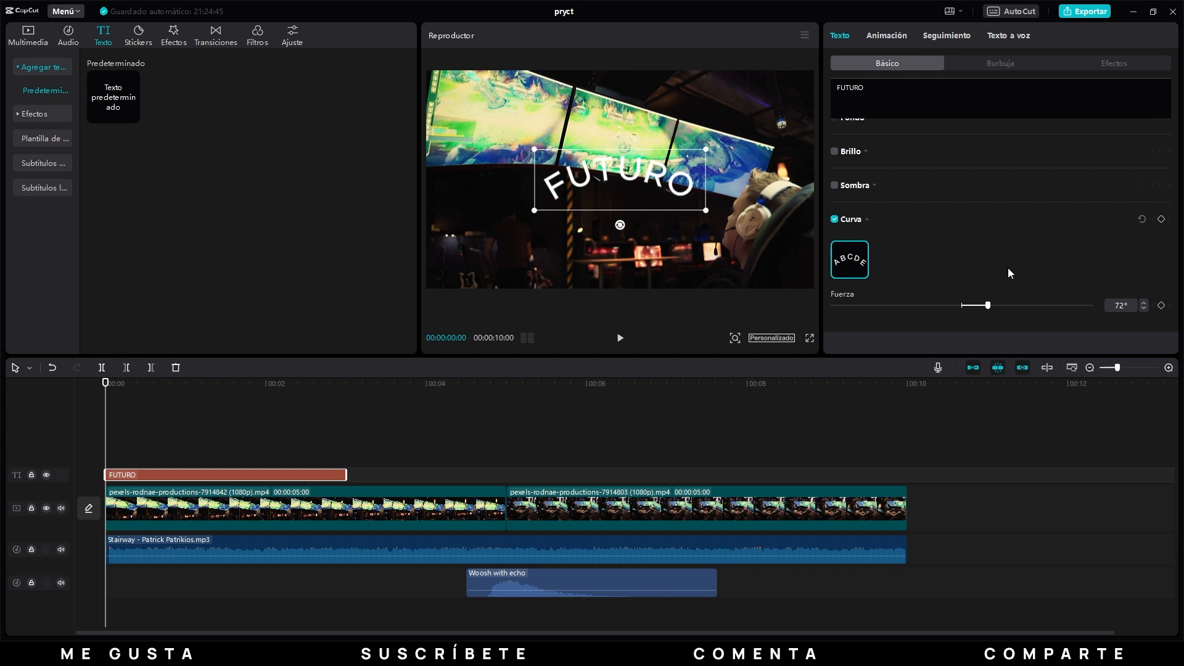
{"action": "left_click", "coordinate": [1119, 305]}
{"action": "type", "text": "30"}
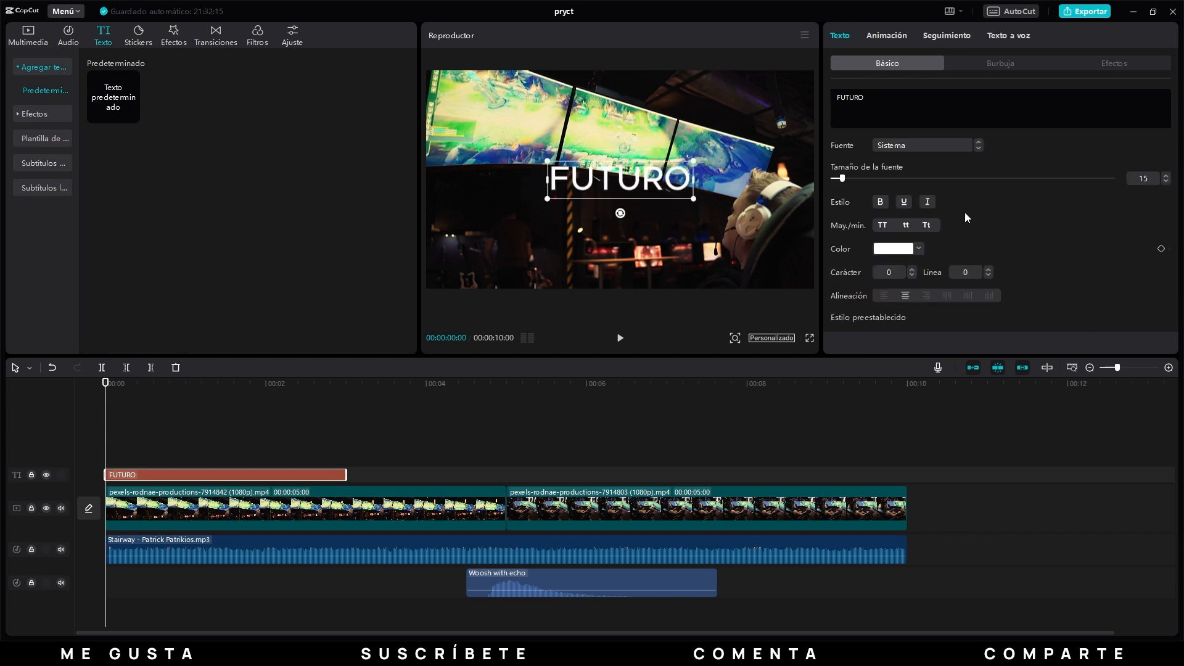
Try the orange ribbon bubble on the title, enlarge it in the preview, and remove the bubble.
{"action": "left_click", "coordinate": [993, 63]}
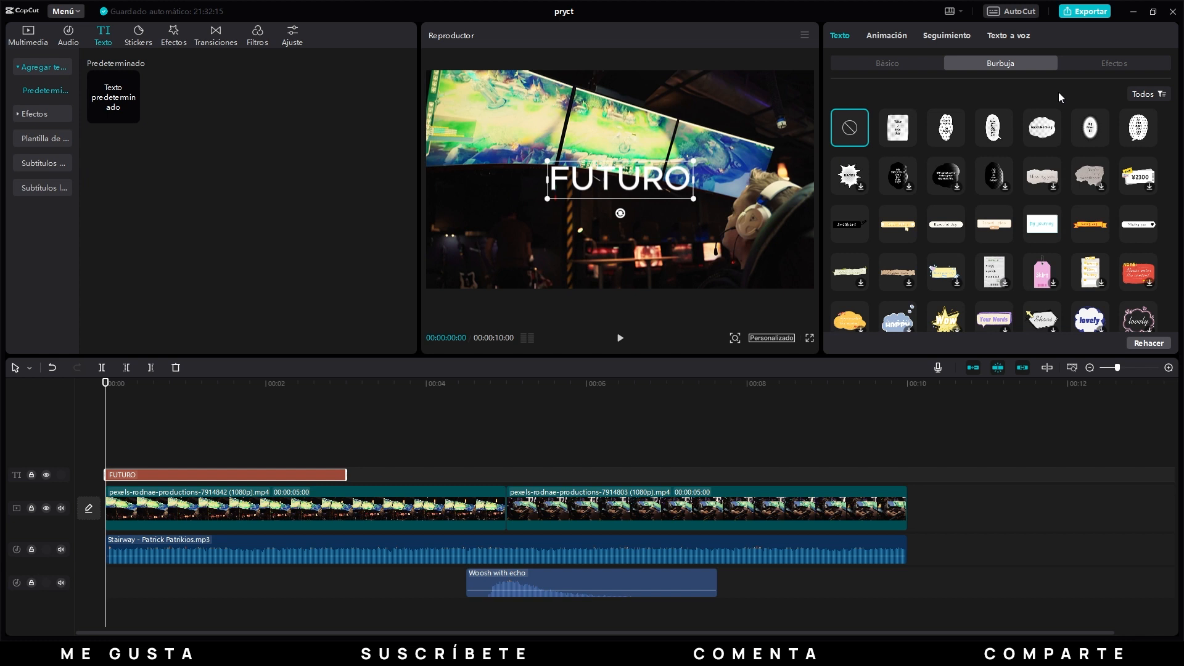
{"action": "left_click", "coordinate": [1089, 222]}
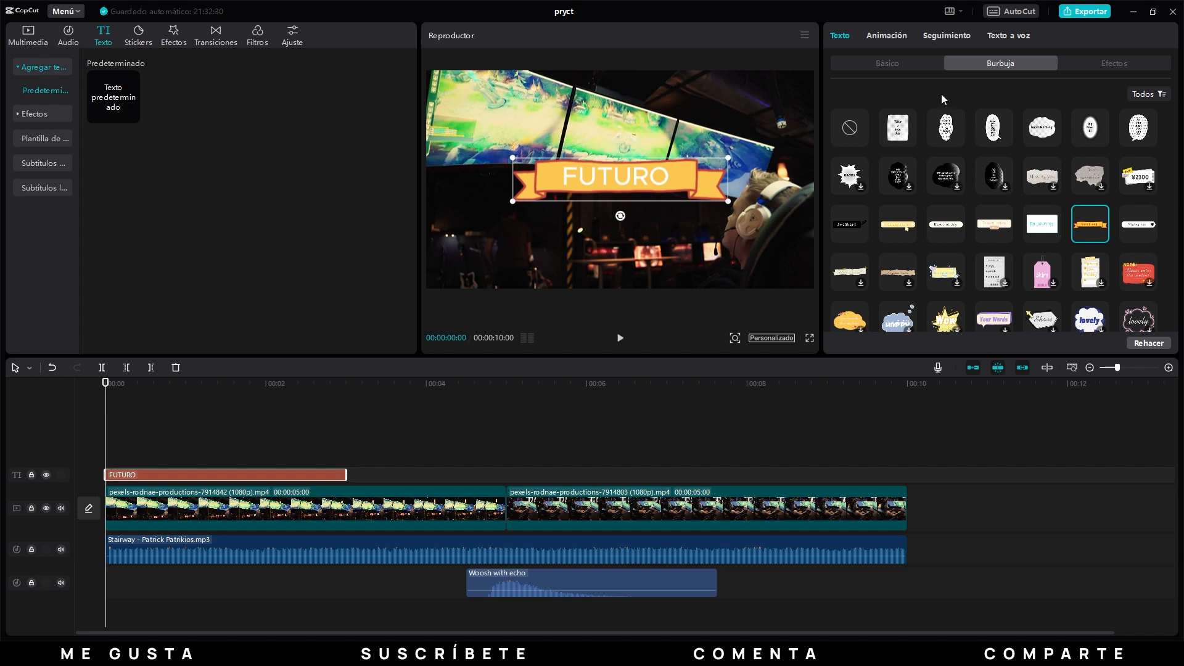
{"action": "left_click_drag", "start_coordinate": [729, 202], "coordinate": [774, 253]}
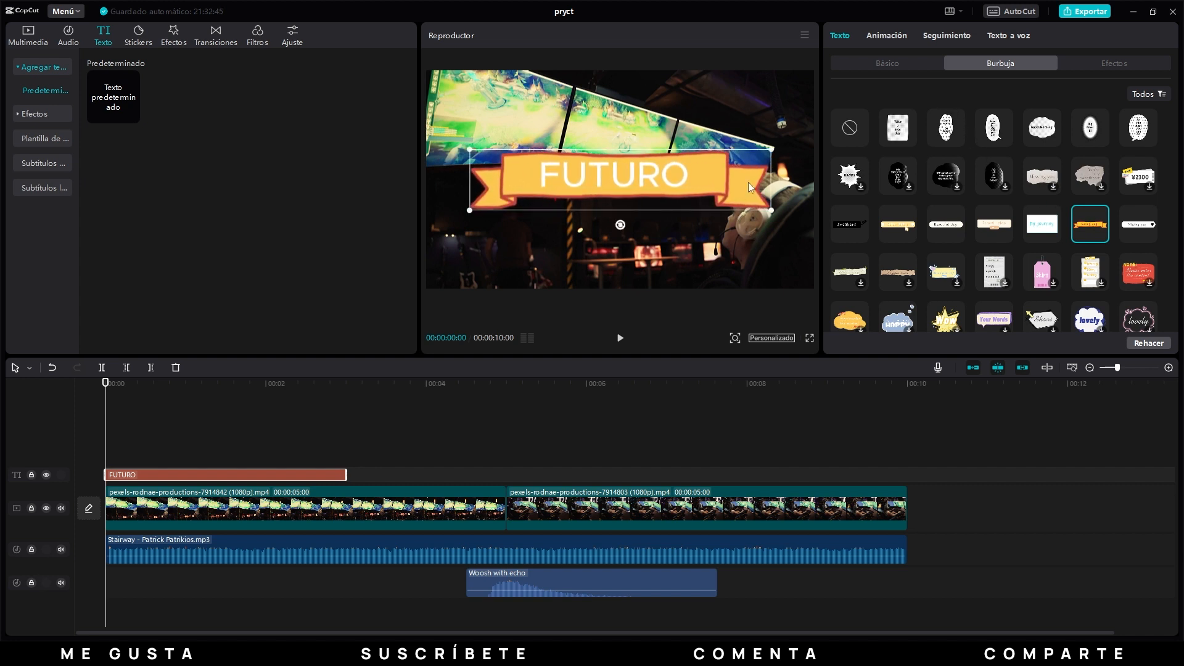
{"action": "left_click", "coordinate": [853, 128]}
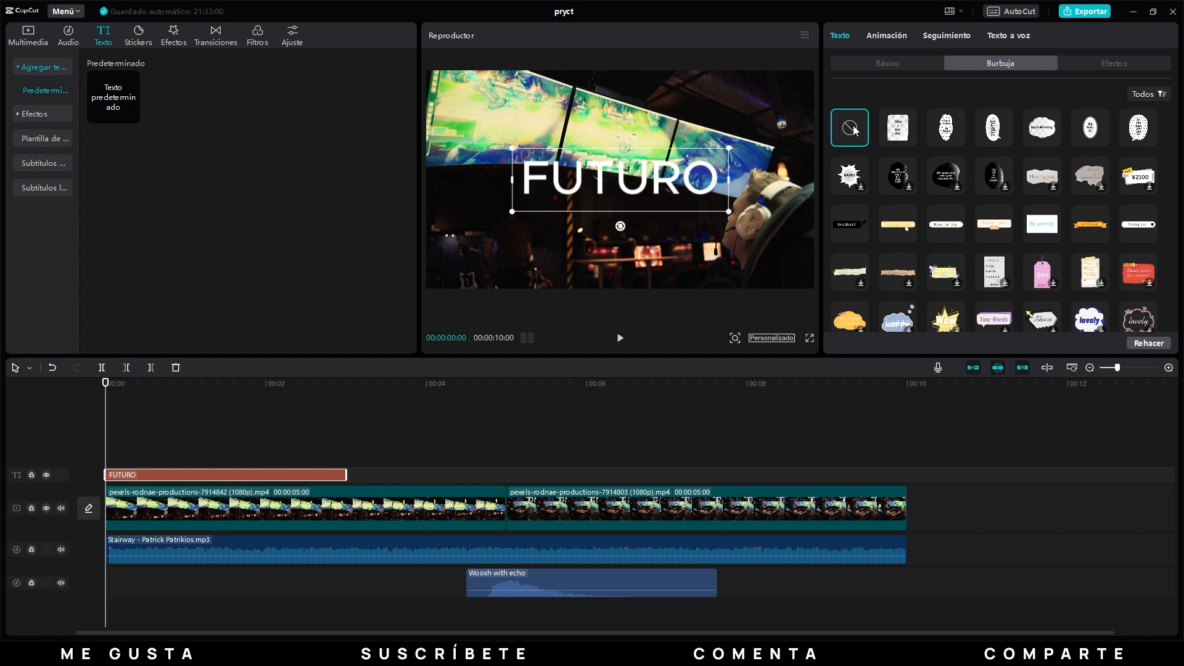
Try the six text effects of the first row on the title one after another, and remove the effect.
{"action": "left_click", "coordinate": [1112, 65]}
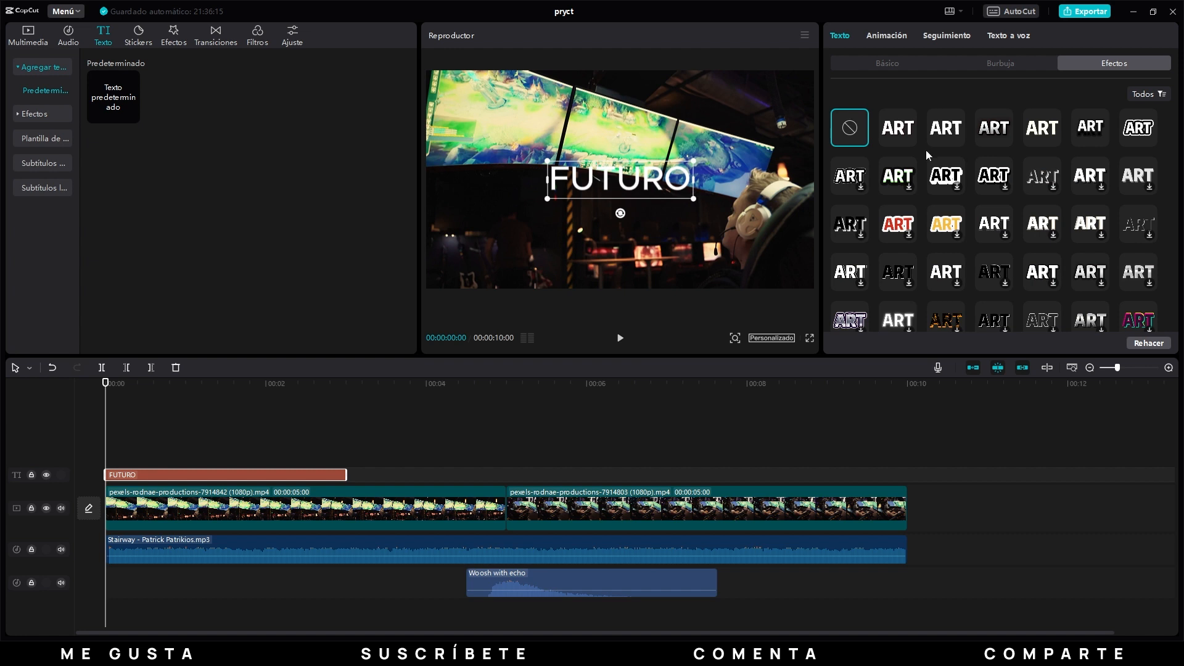
{"action": "left_click", "coordinate": [898, 130]}
{"action": "left_click", "coordinate": [954, 127]}
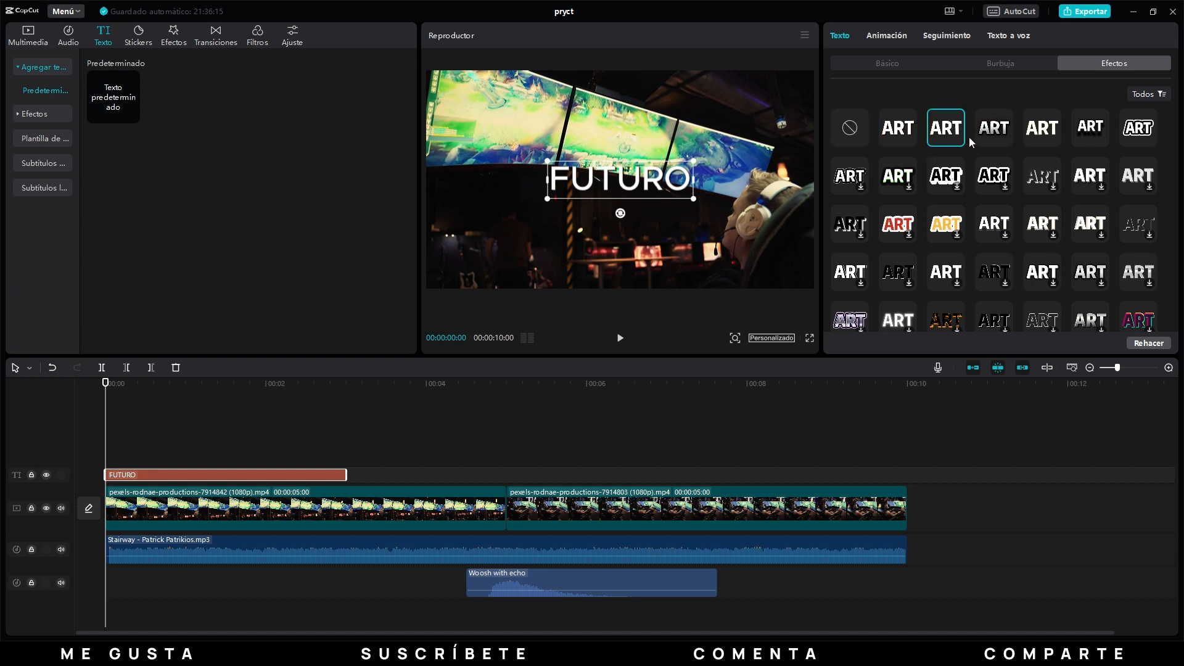
{"action": "left_click", "coordinate": [994, 130]}
{"action": "left_click", "coordinate": [1048, 131]}
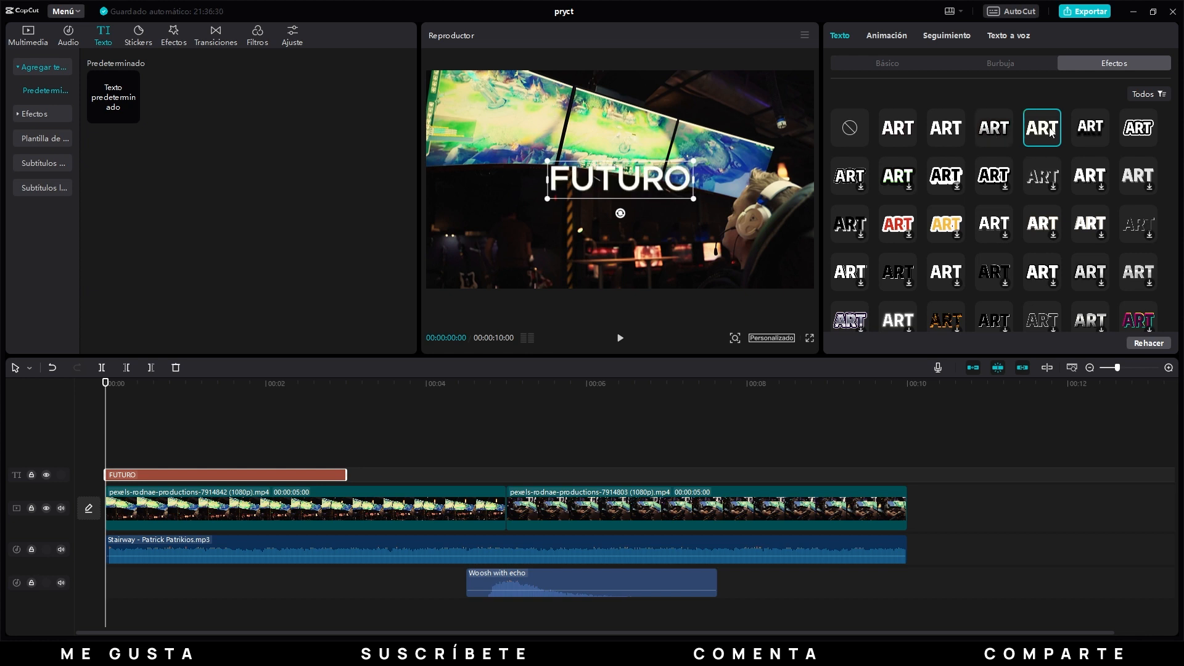
{"action": "left_click", "coordinate": [1085, 132]}
{"action": "left_click", "coordinate": [1144, 130]}
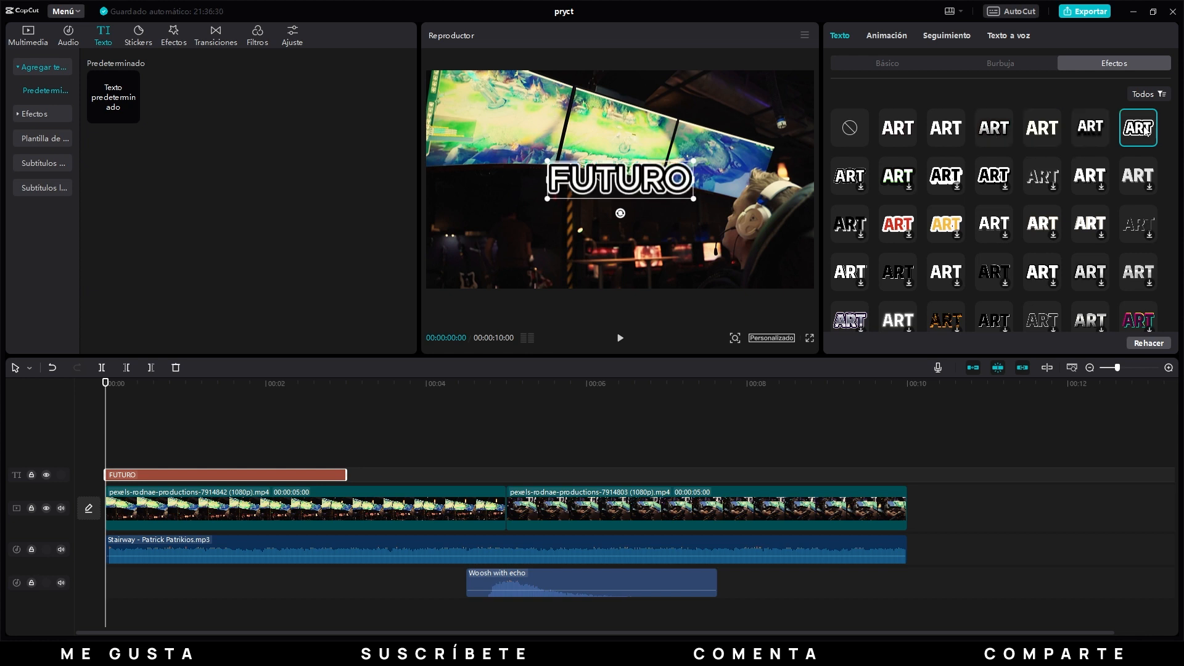
{"action": "left_click", "coordinate": [849, 127]}
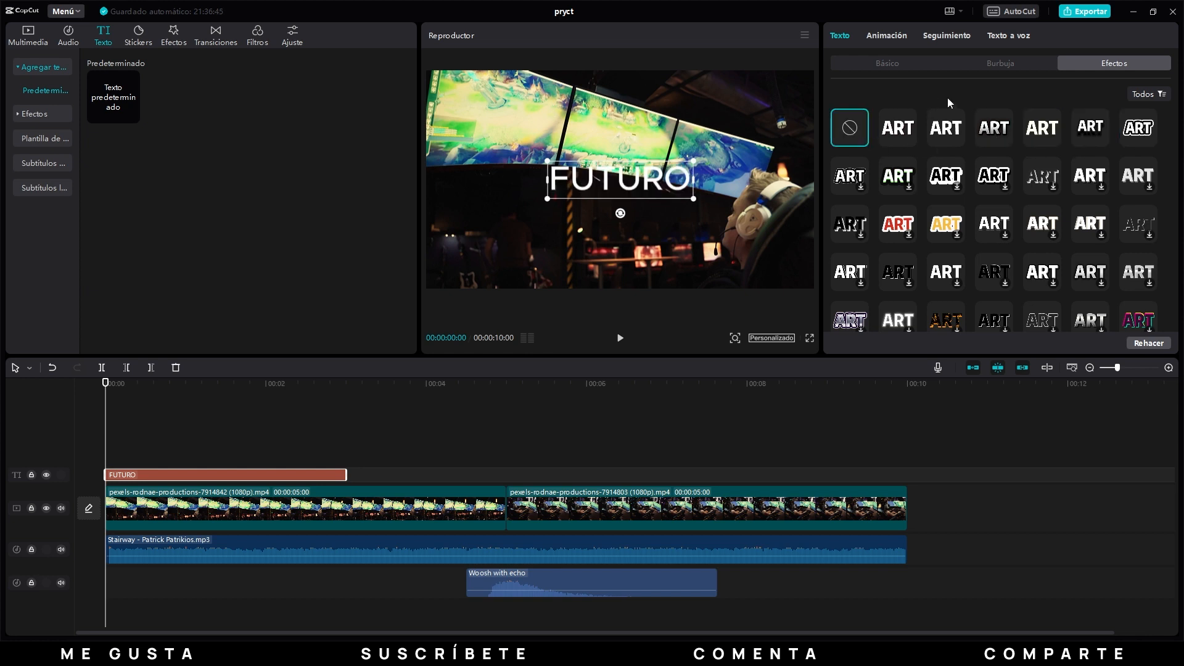
Look through the title's entrance, exit and loop animations, and try the entrance animation "Arras…ático".
{"action": "left_click", "coordinate": [888, 36]}
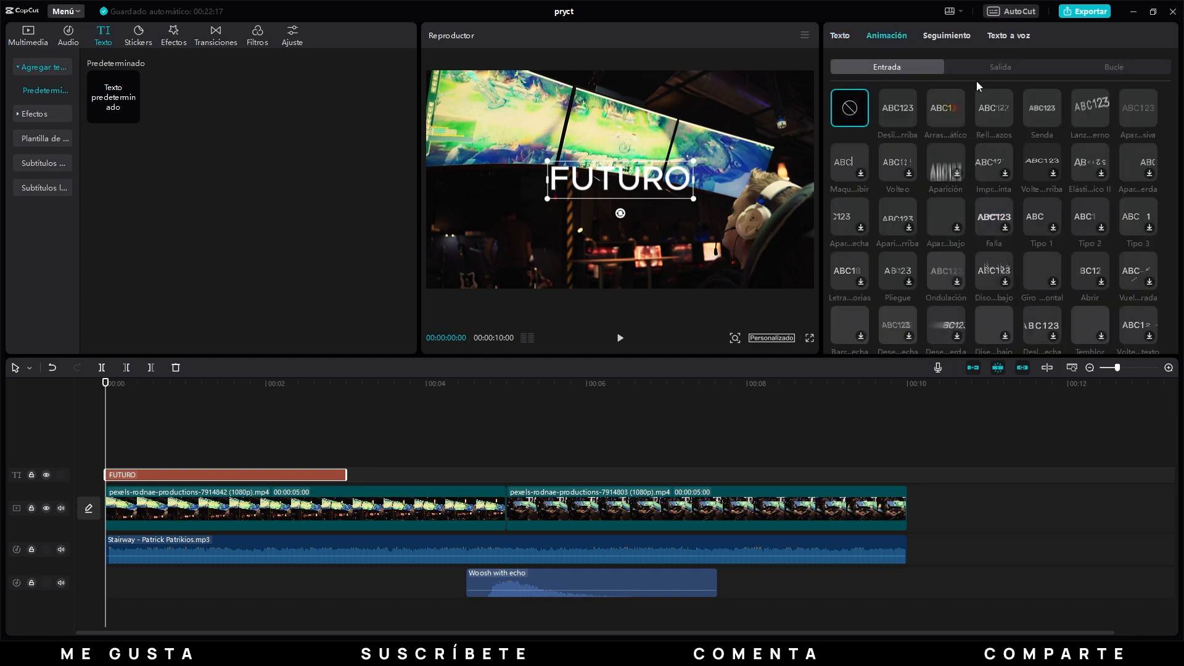
{"action": "left_click", "coordinate": [996, 65]}
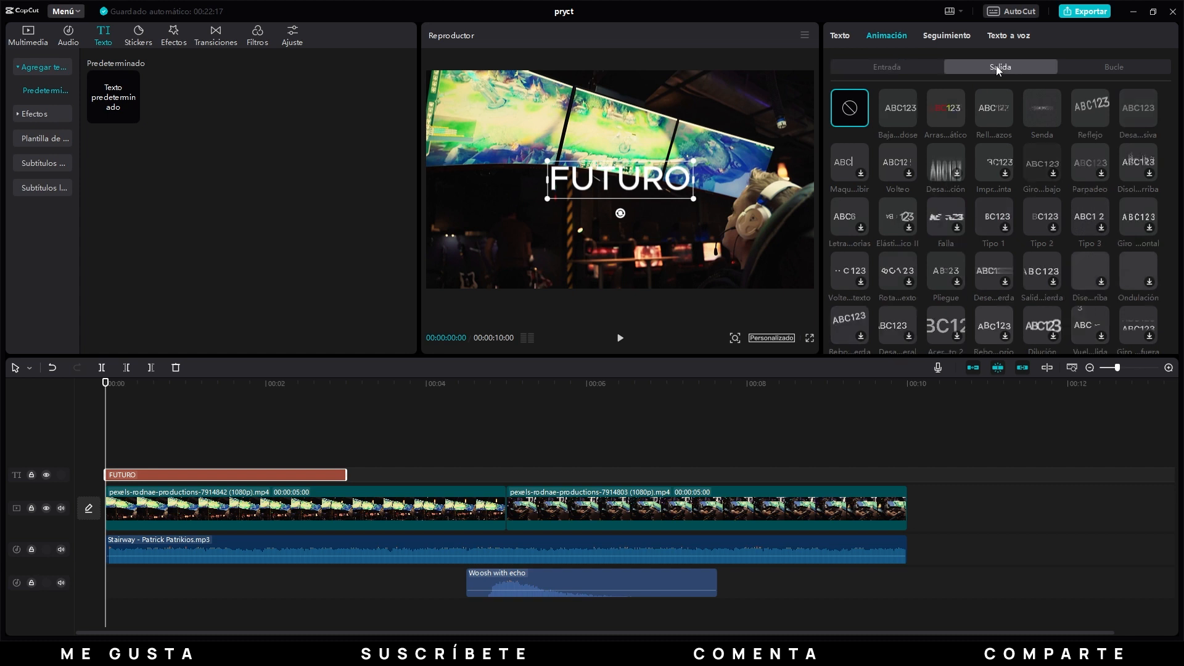
{"action": "left_click", "coordinate": [1123, 66]}
{"action": "left_click", "coordinate": [887, 67]}
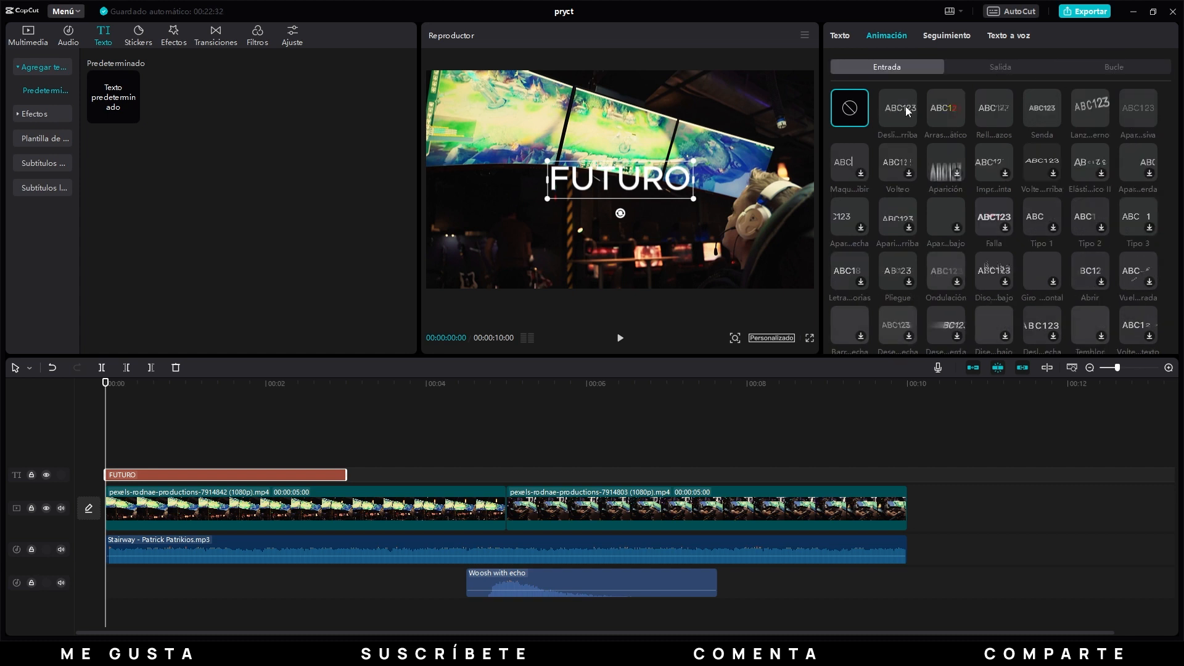
{"action": "left_click", "coordinate": [901, 107]}
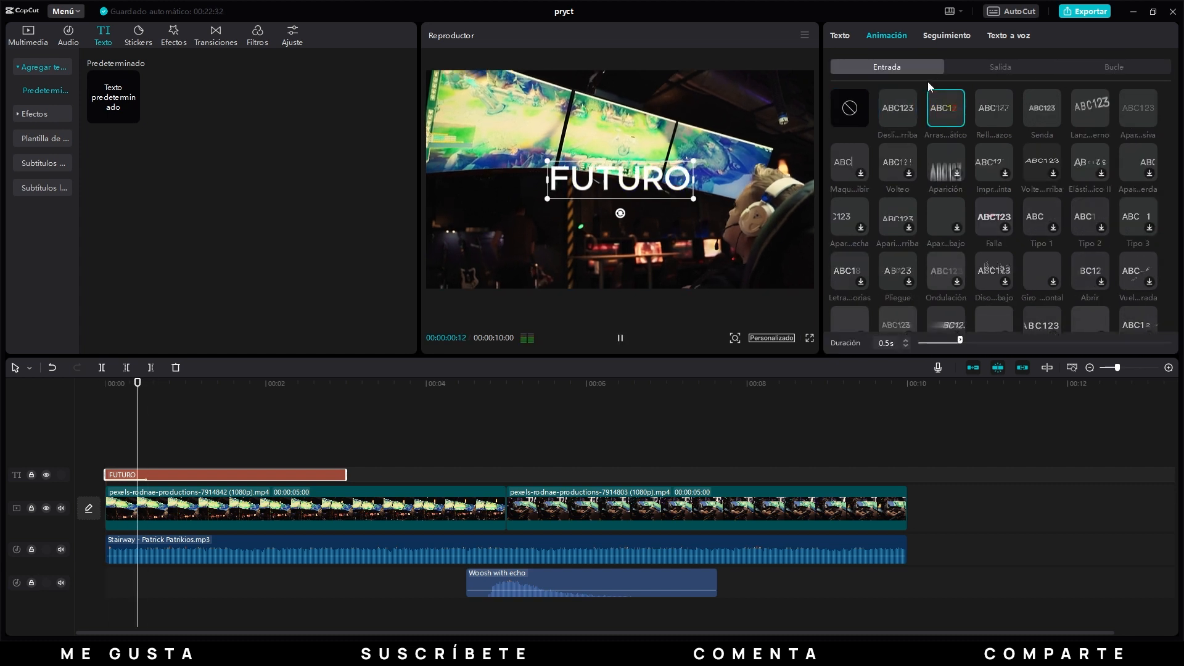
Try the exit animations "Baja…dose" and "Arras…ático" on the title.
{"action": "left_click", "coordinate": [1003, 67]}
{"action": "left_click", "coordinate": [911, 109]}
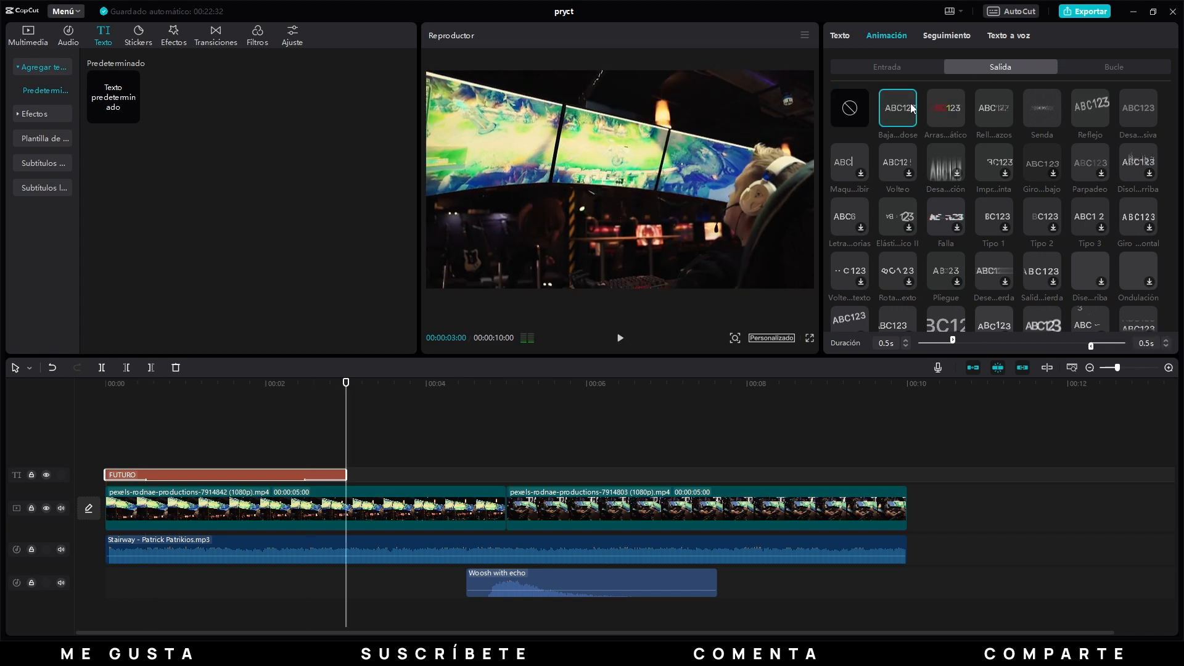
{"action": "left_click", "coordinate": [950, 109]}
Try the loop animations "Parpadeo" and "Desp…ento" on the title.
{"action": "left_click", "coordinate": [1114, 68]}
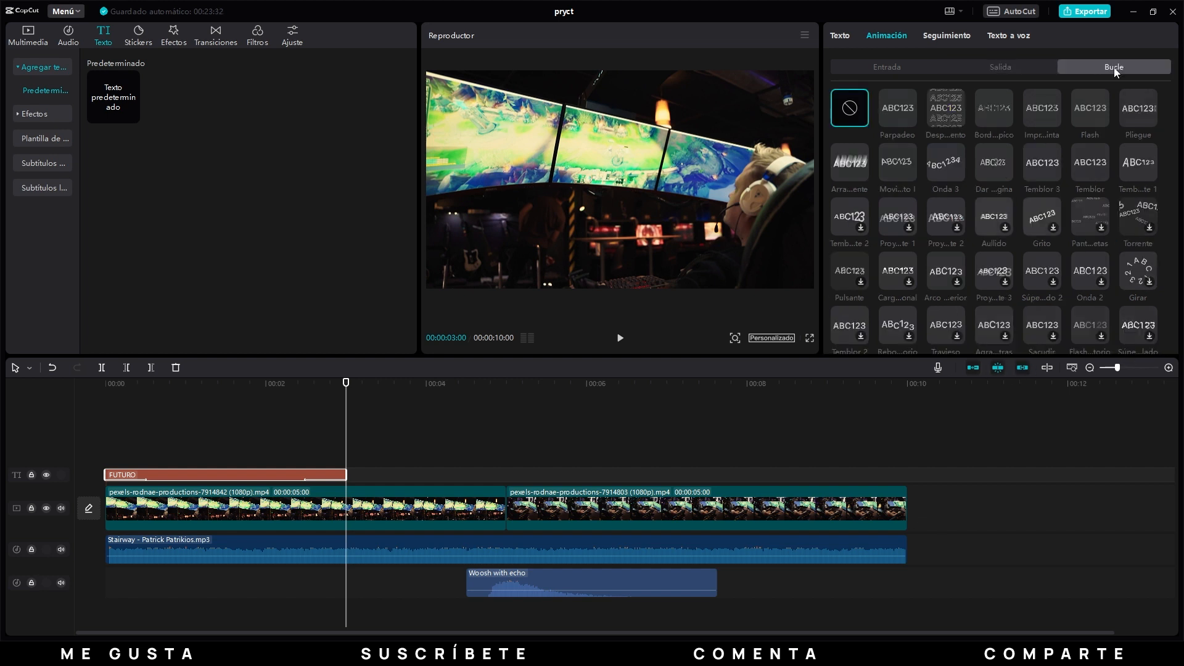
{"action": "left_click", "coordinate": [893, 102]}
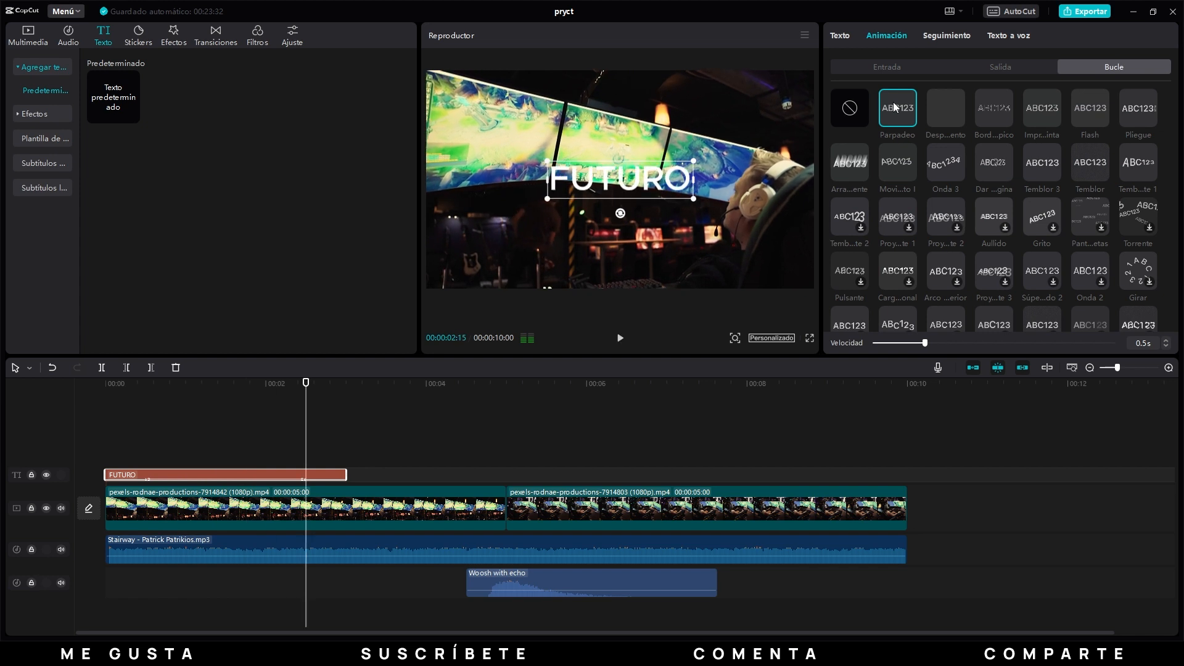
{"action": "left_click", "coordinate": [945, 108]}
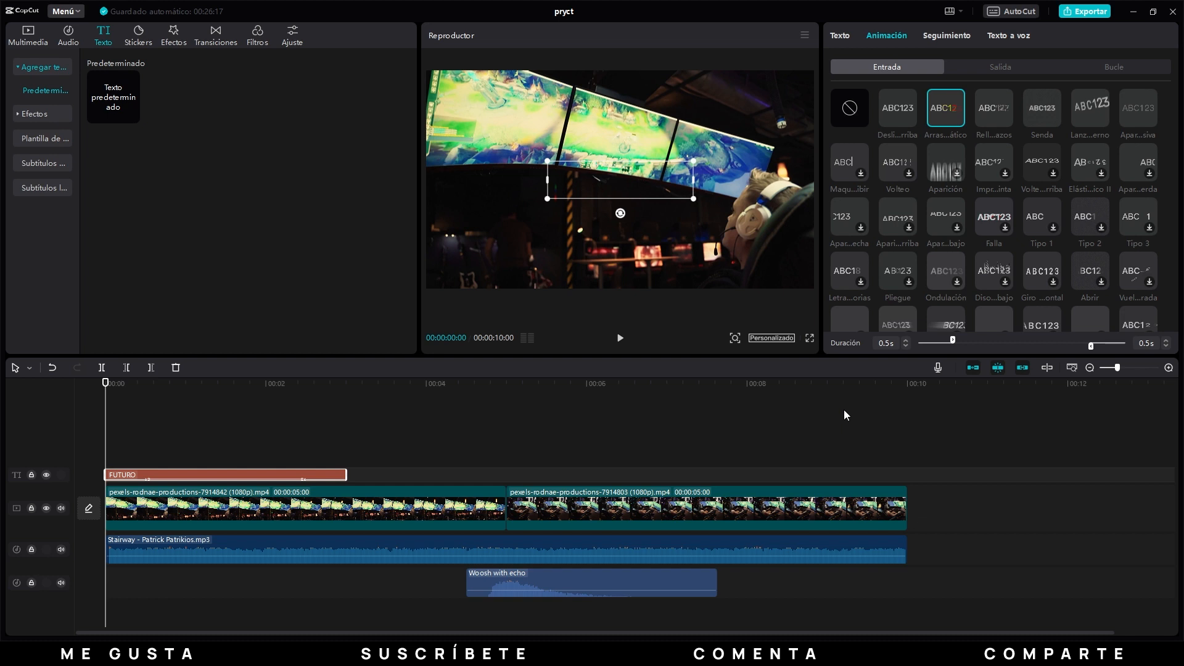
Remove the entrance, exit and loop animations from the title.
{"action": "left_click", "coordinate": [851, 109]}
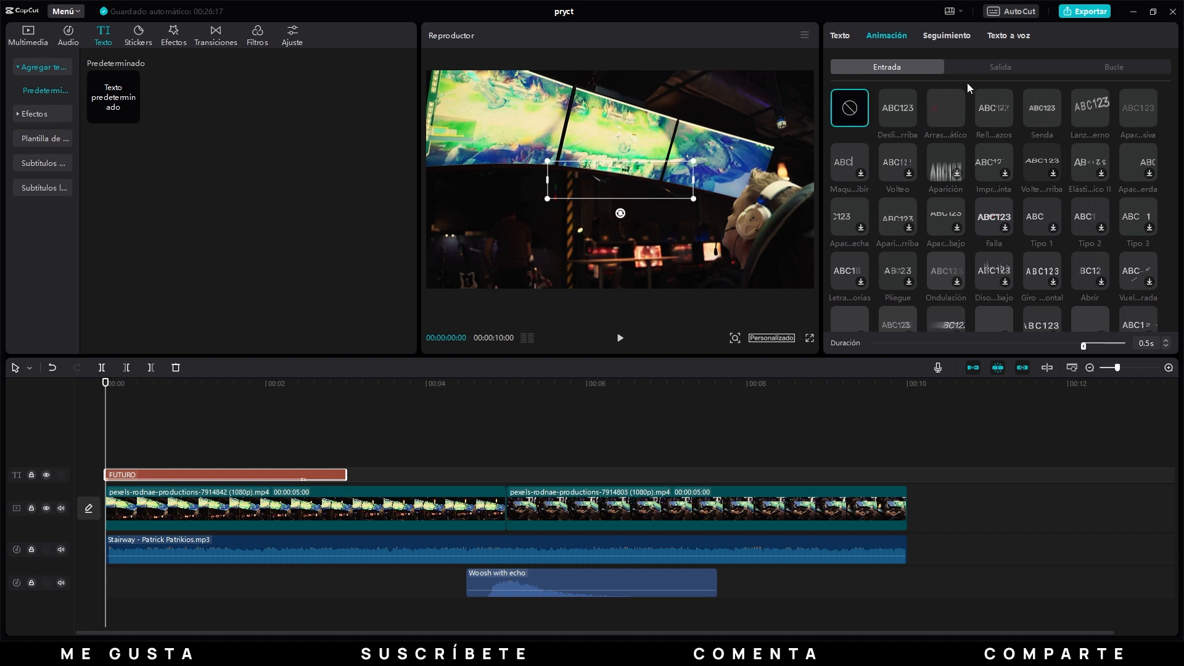
{"action": "left_click", "coordinate": [1000, 66]}
{"action": "left_click", "coordinate": [849, 112]}
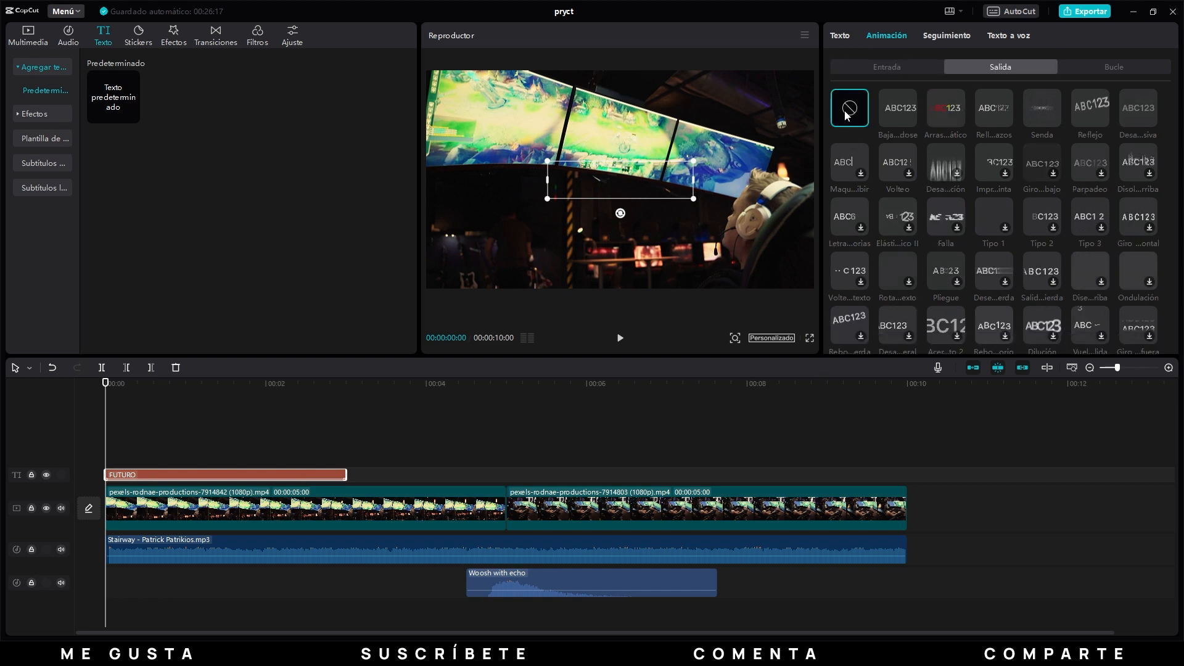
{"action": "left_click", "coordinate": [1107, 69]}
{"action": "left_click", "coordinate": [852, 117]}
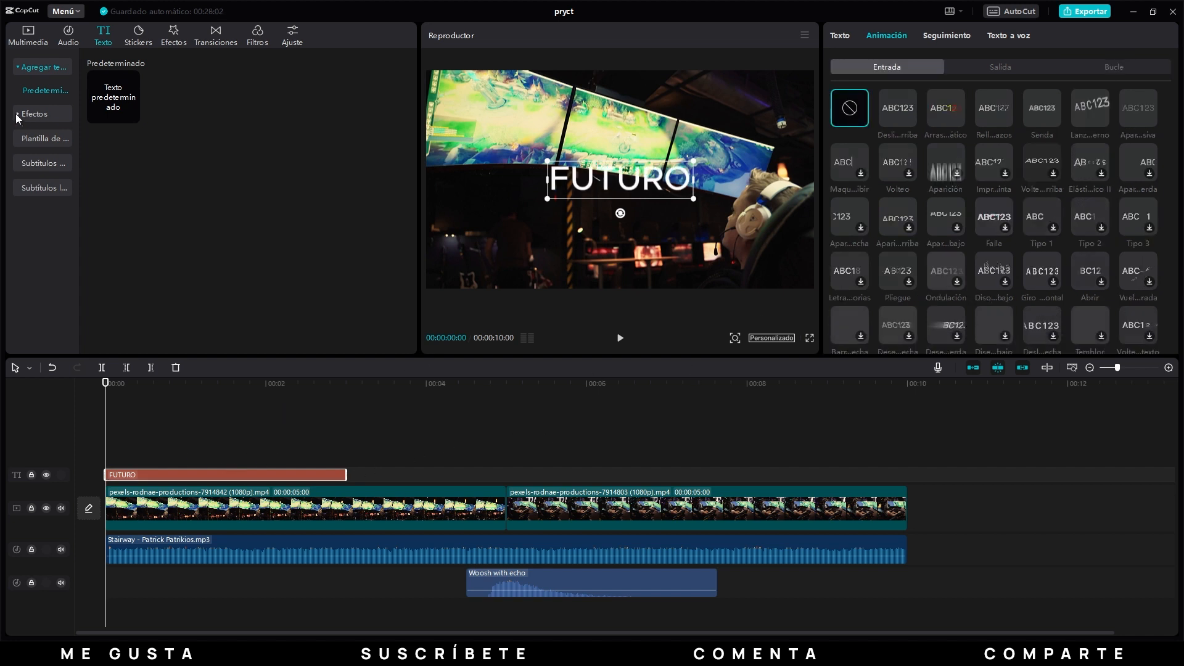
Try adding a default title with the first trending text effect at the timeline's start, and delete that title.
{"action": "left_click", "coordinate": [16, 113]}
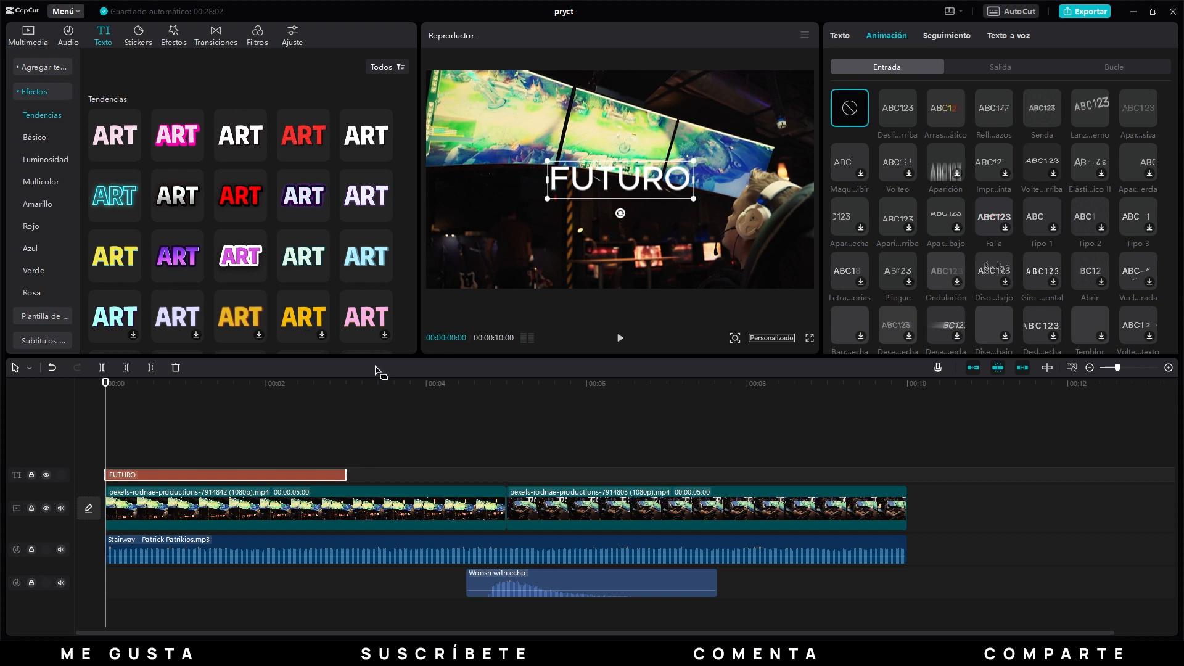
{"action": "left_click", "coordinate": [117, 134]}
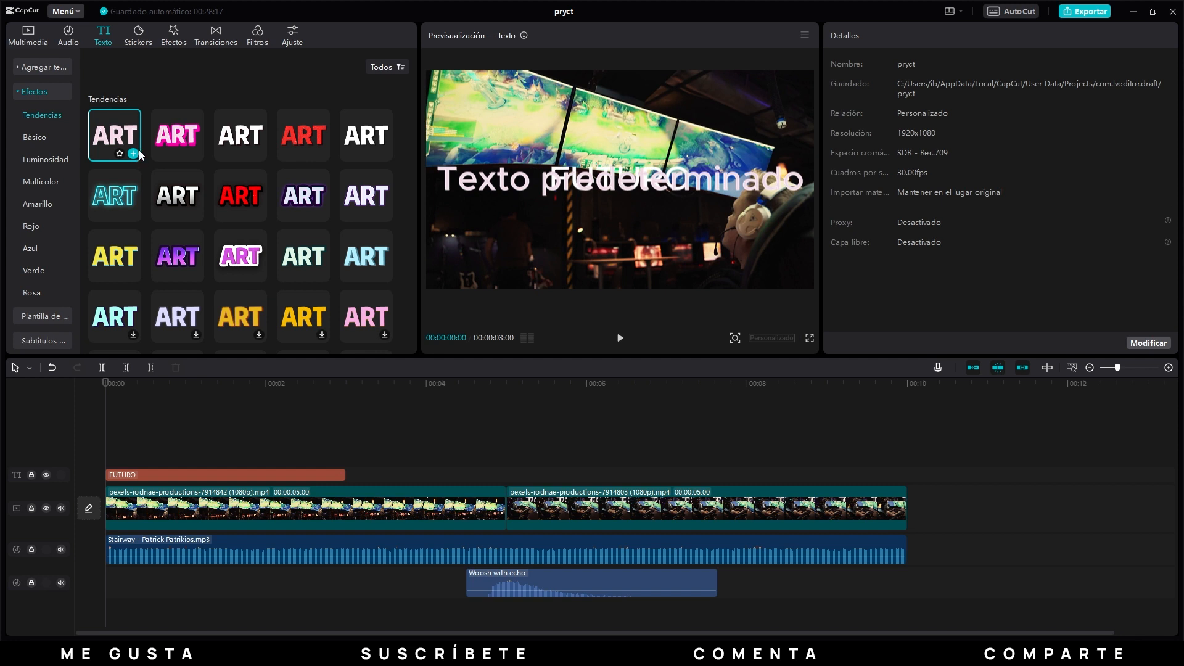
{"action": "left_click", "coordinate": [133, 153]}
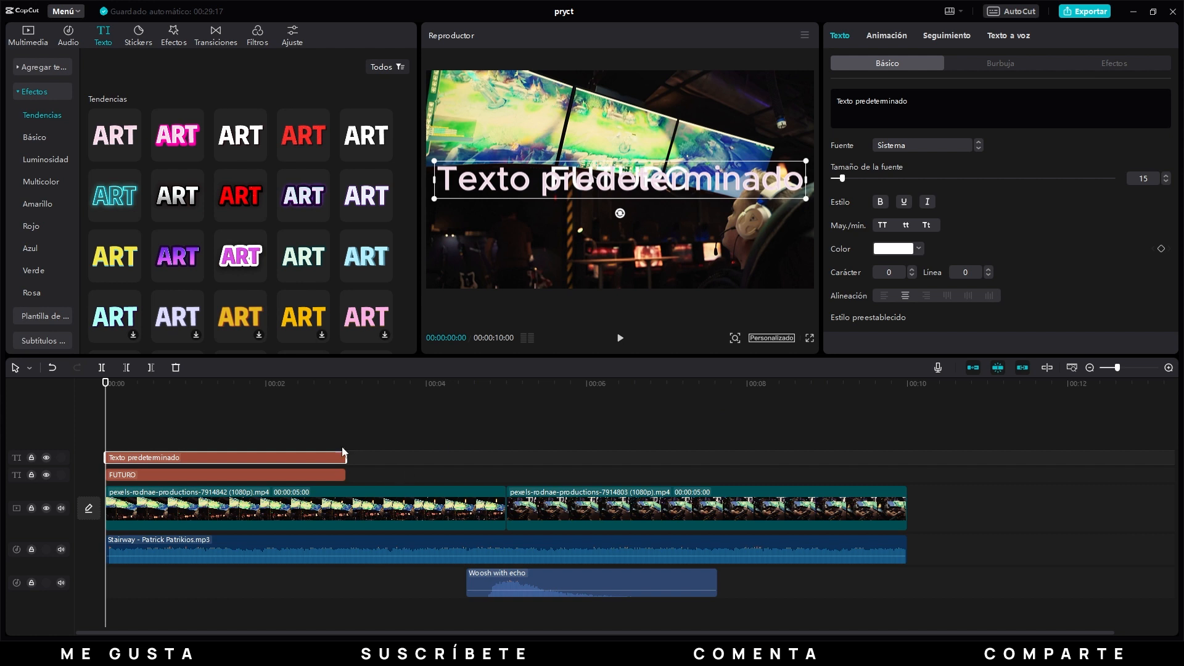
{"action": "left_click", "coordinate": [176, 368]}
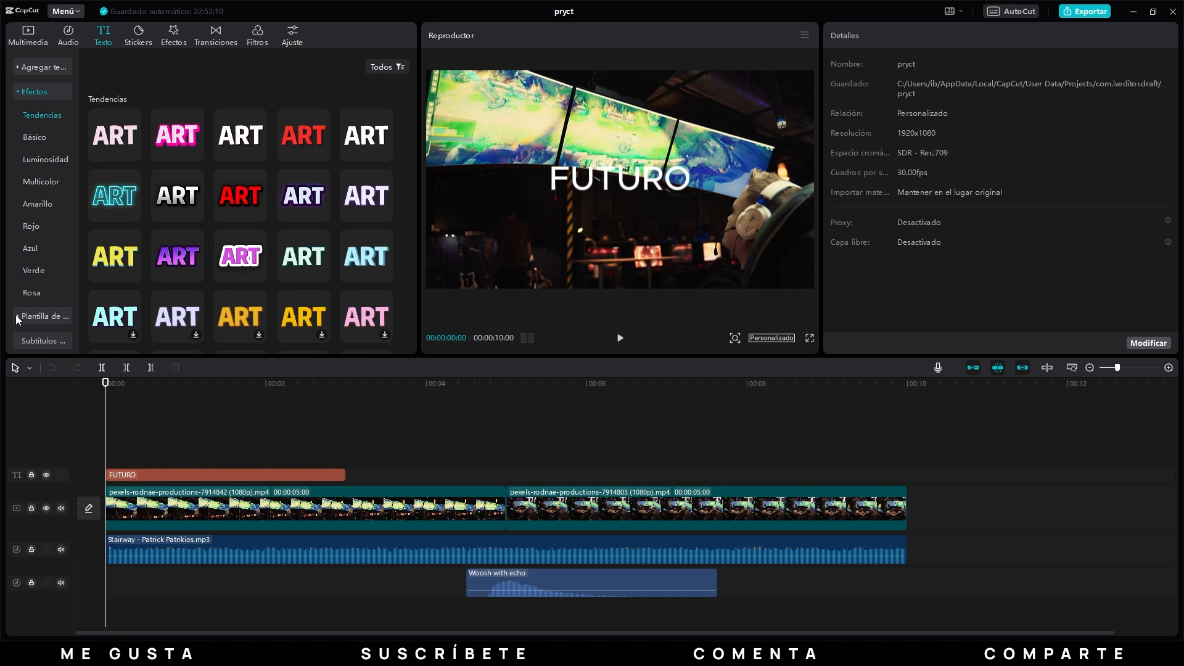
Preview the first trending text template, and add the template "THE IMPACT OF HIGH-TECH IN / EVERYDAY LIFE" at the timeline's start.
{"action": "left_click", "coordinate": [16, 316]}
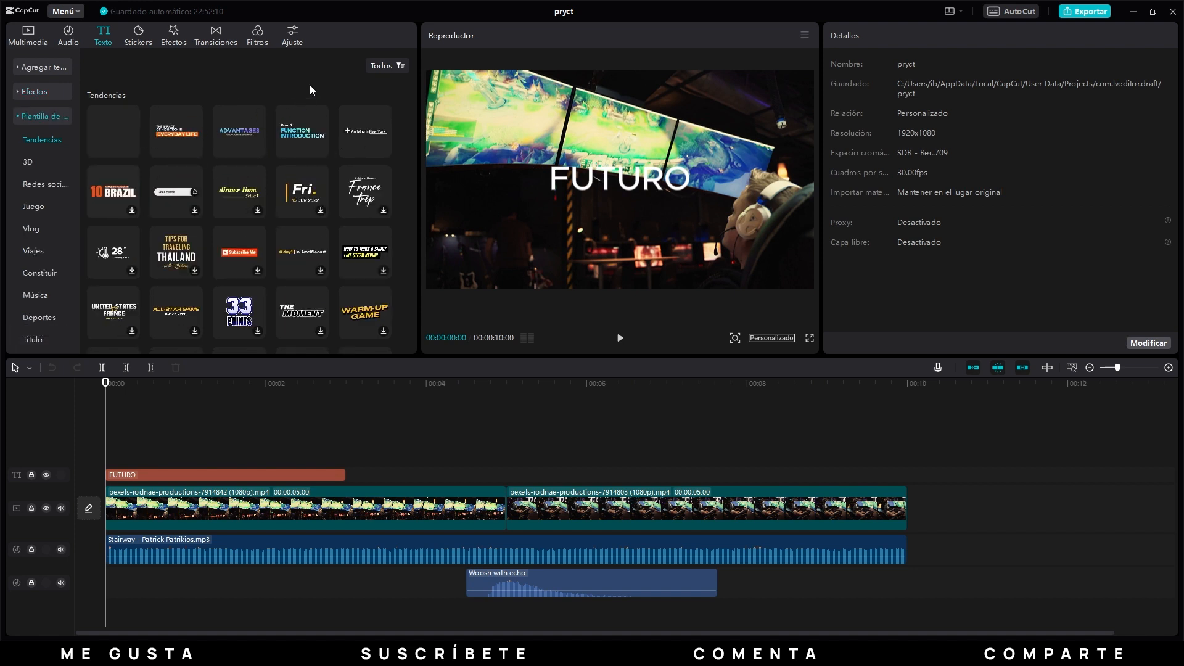
{"action": "left_click", "coordinate": [115, 142]}
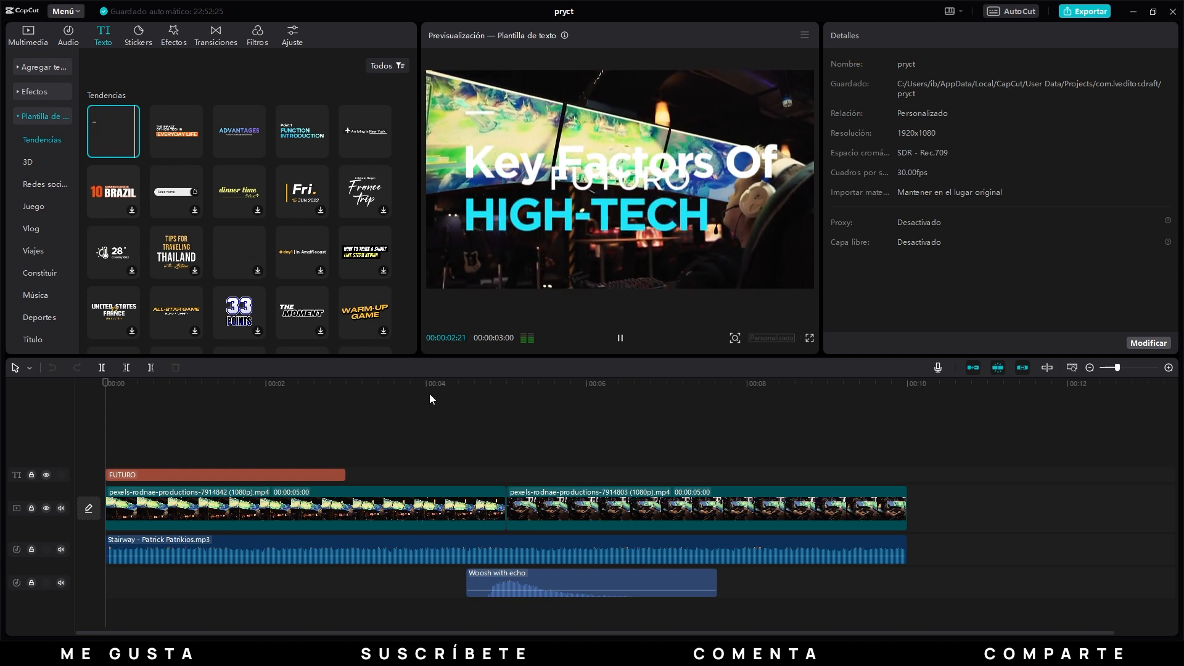
{"action": "left_click", "coordinate": [178, 126]}
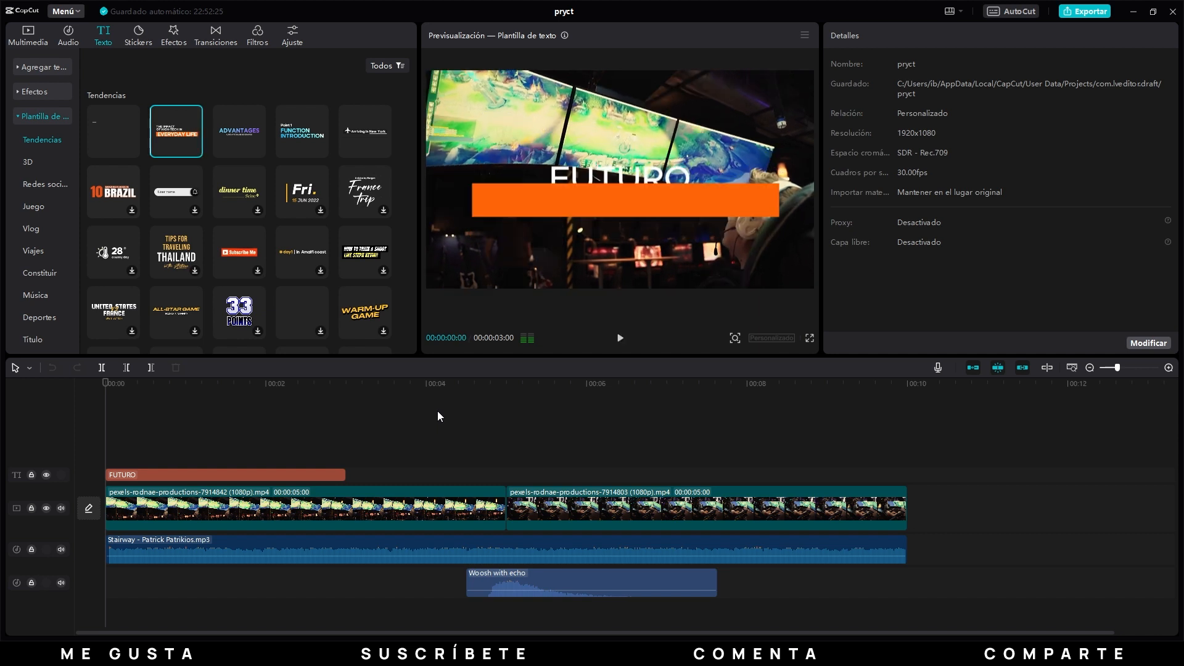
{"action": "left_click", "coordinate": [195, 150]}
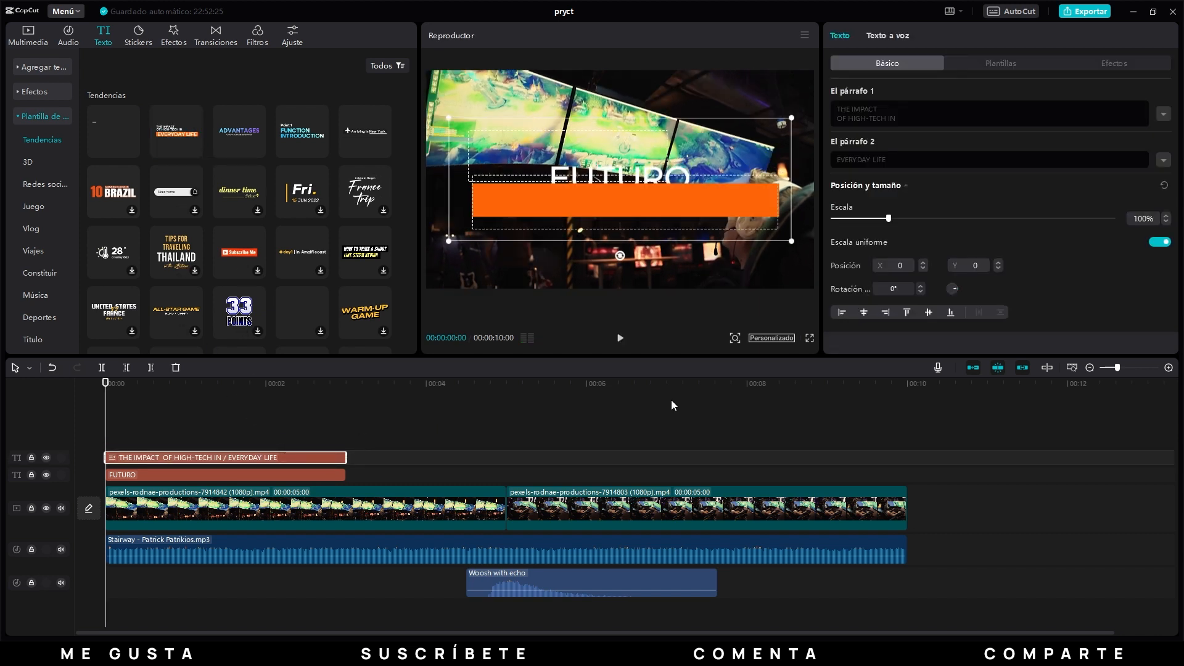